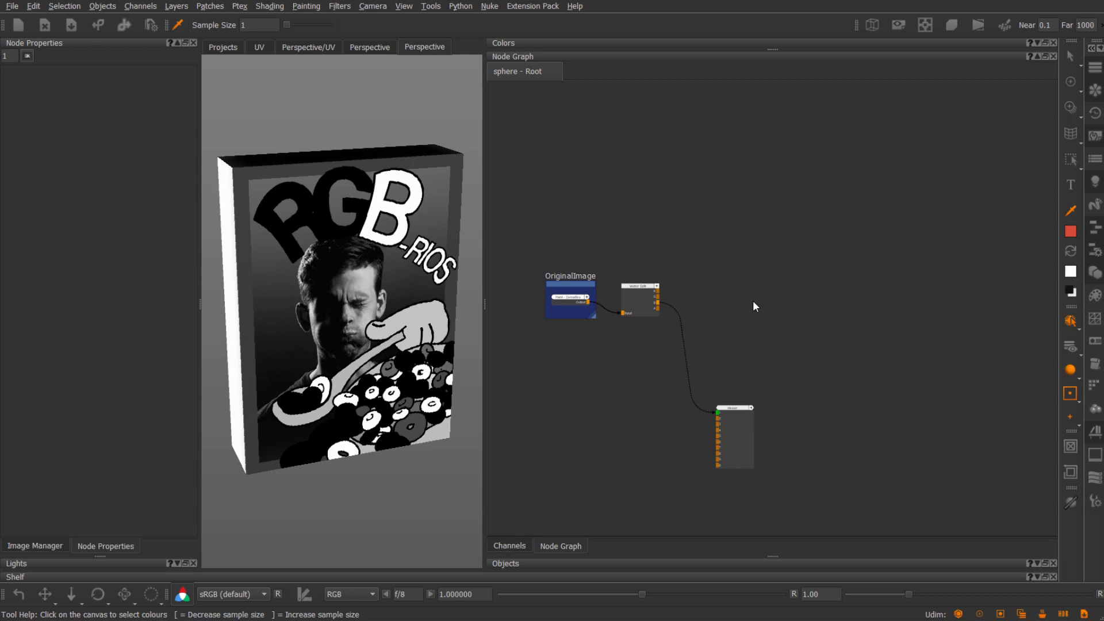
- Add a Vector Combine node and connect the Vector Split's alpha output to its alpha input
key("Tab")
type("vector")
key("Down")
key("Return")
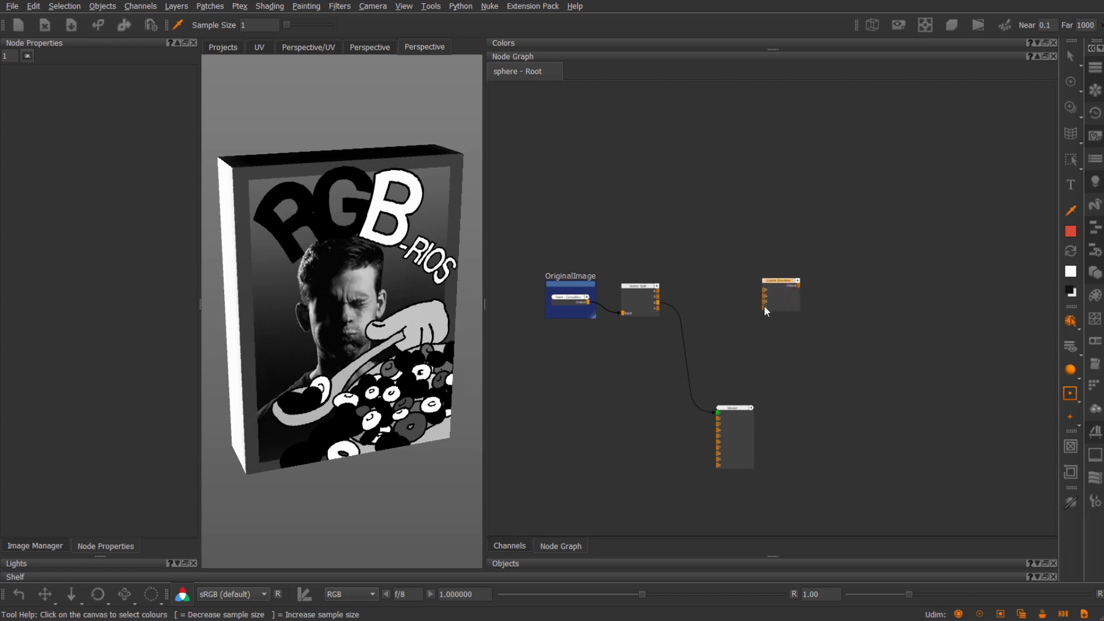
left_click(658, 310)
left_click_drag(784, 299, 827, 299)
- Add a Color node before Vector Combine and set its colour to black
key("Tab")
type("col")
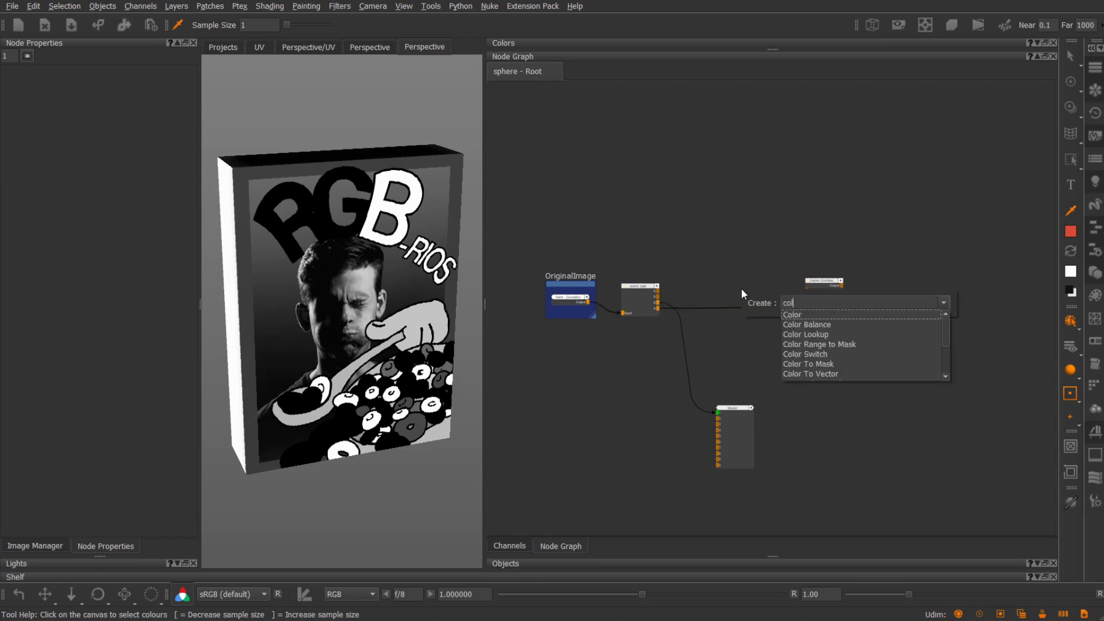
key("Return")
double_click(751, 292)
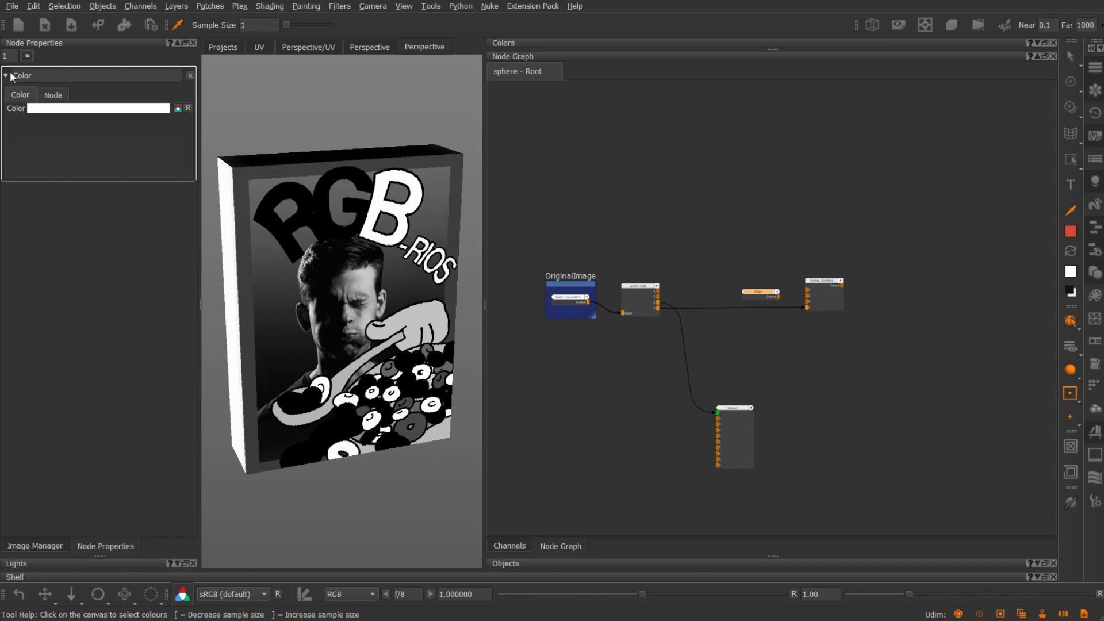
left_click(66, 109)
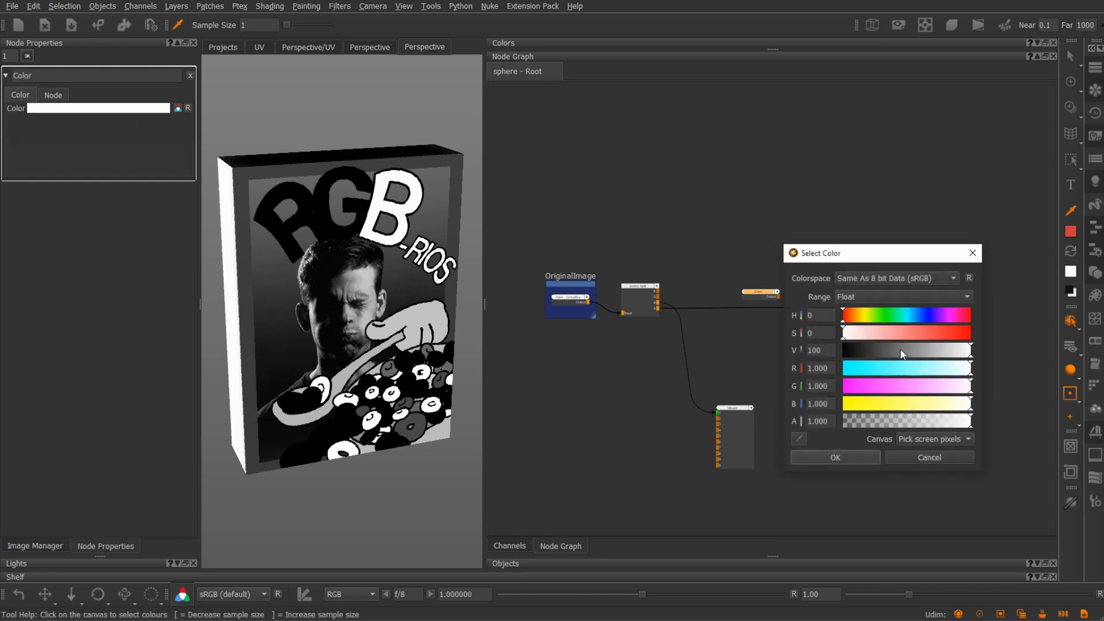
left_click_drag(903, 352, 844, 412)
left_click(843, 454)
- Connect the Color node to Vector Combine's red input and spread the two nodes far apart
scroll(766, 347, "up", 3)
left_click_drag(784, 270, 905, 270)
left_click_drag(750, 262, 672, 253)
left_click_drag(924, 273, 1016, 275)
scroll(932, 288, "down", 3)
middle_click_drag(997, 292, 897, 313)
left_click_drag(921, 296, 963, 297)
- Add a Multiply node above the Color node, duplicate it twice and spread the copies in a row
scroll(700, 257, "up", 2)
key("Tab")
type("multi")
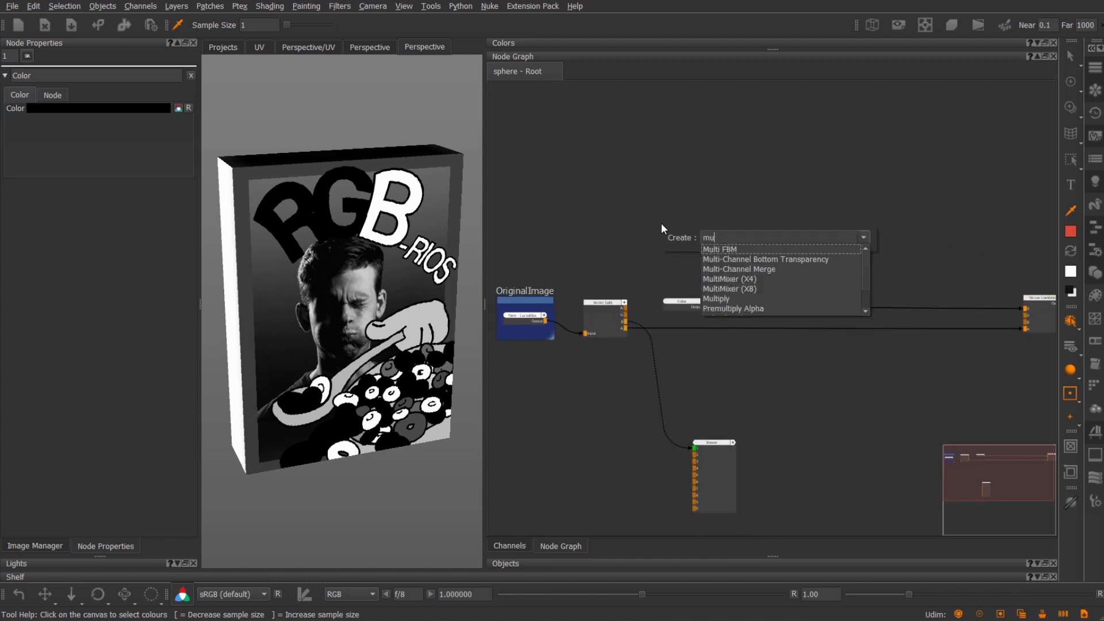
key("Down")
key("Down")
key("Down")
key("Down")
key("Down")
key("Return")
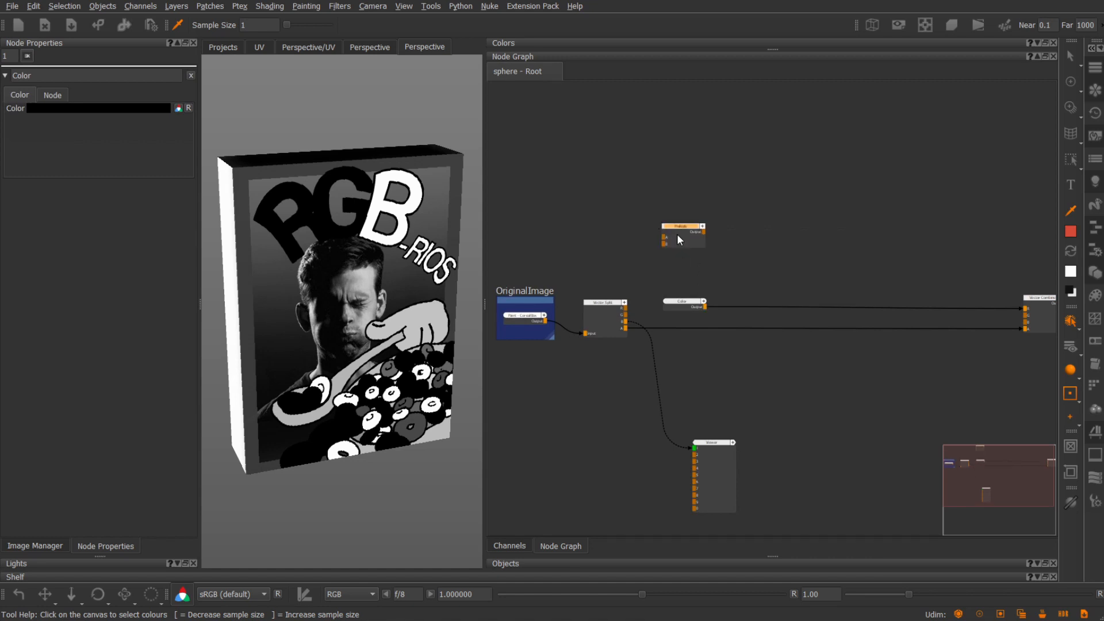
key("ctrl+d")
key("ctrl+d")
left_click_drag(796, 267, 856, 254)
left_click_drag(736, 260, 767, 247)
- Connect the Vector Split's R, G and B outputs to the A inputs of the three Multiply nodes and arrange them closer together
left_click_drag(625, 308, 665, 238)
left_click_drag(625, 315, 747, 257)
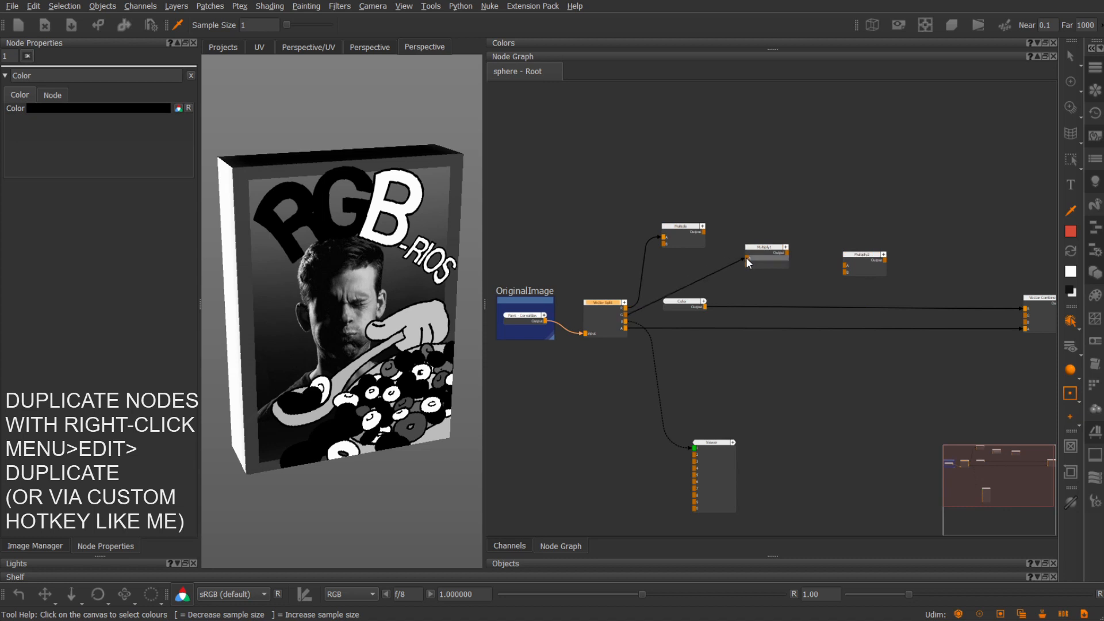
left_click_drag(625, 323, 845, 265)
left_click(682, 227)
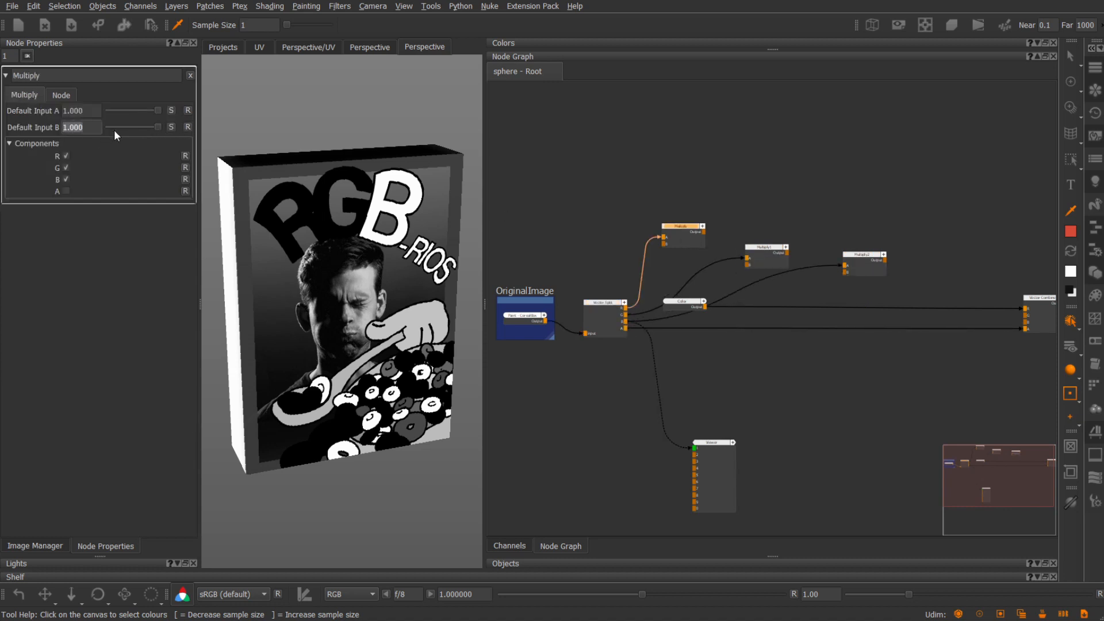
left_click_drag(684, 236, 664, 241)
left_click_drag(749, 254, 711, 240)
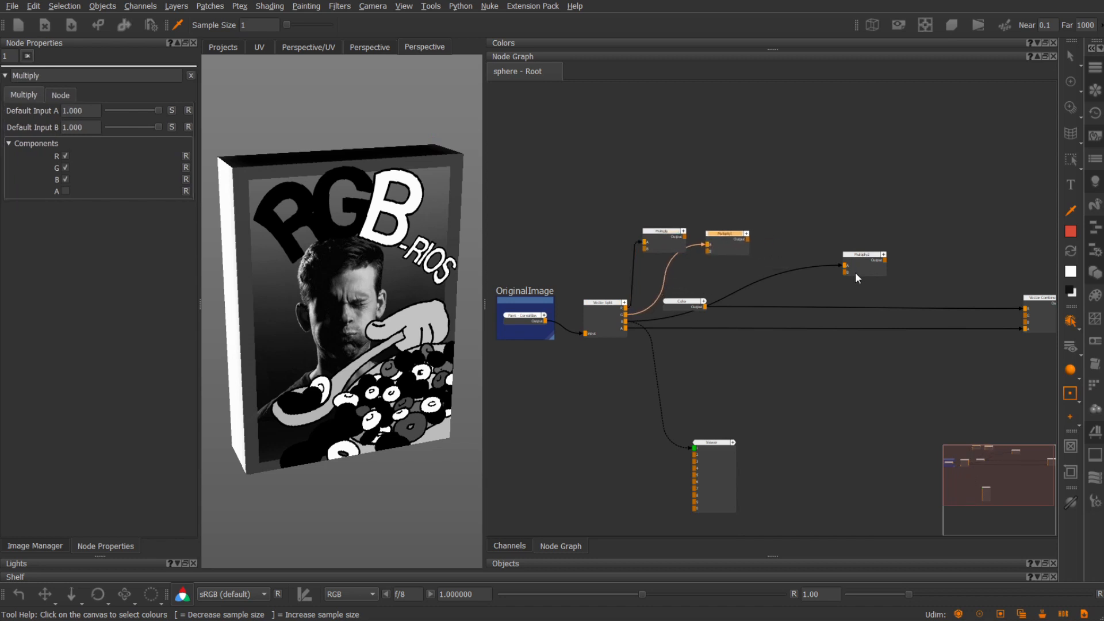
left_click_drag(854, 270, 803, 247)
- Add a separate backdrop around each of the three Multiply nodes
key("Tab")
type("back")
key("Return")
left_click_drag(702, 216, 750, 254)
key("Tab")
type("back")
key("Return")
left_click_drag(779, 194, 885, 263)
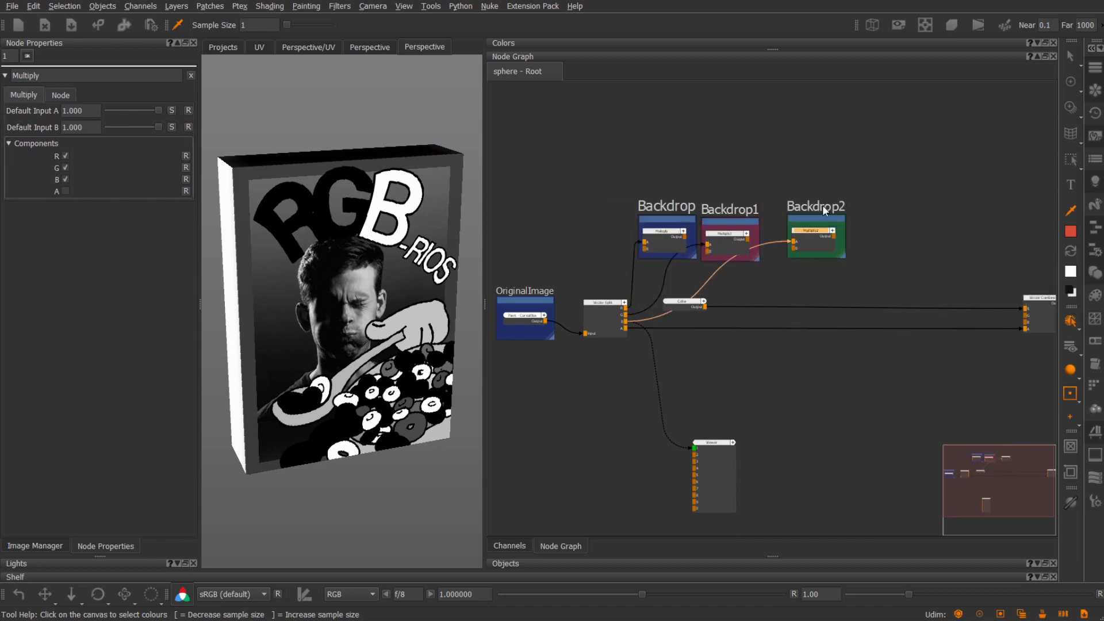
- Name the first Multiply node's backdrop RedMask and give it a dark red background colour
type("edMask")
left_click(152, 125)
left_click_drag(859, 368, 898, 367)
left_click_drag(892, 400, 870, 401)
left_click(837, 458)
- Name the second Multiply node's backdrop GreenMask and give it a green background colour
double_click(730, 222)
left_click_drag(109, 110, 2, 83)
type("GreenMask")
left_click(115, 125)
left_click_drag(961, 315, 883, 316)
left_click(835, 457)
- Name the third Multiply node's backdrop BlueMask and give it a blue background colour
double_click(815, 219)
left_click_drag(108, 111, 8, 114)
type("BlueMask")
left_click(115, 125)
left_click_drag(895, 315, 913, 316)
left_click(837, 455)
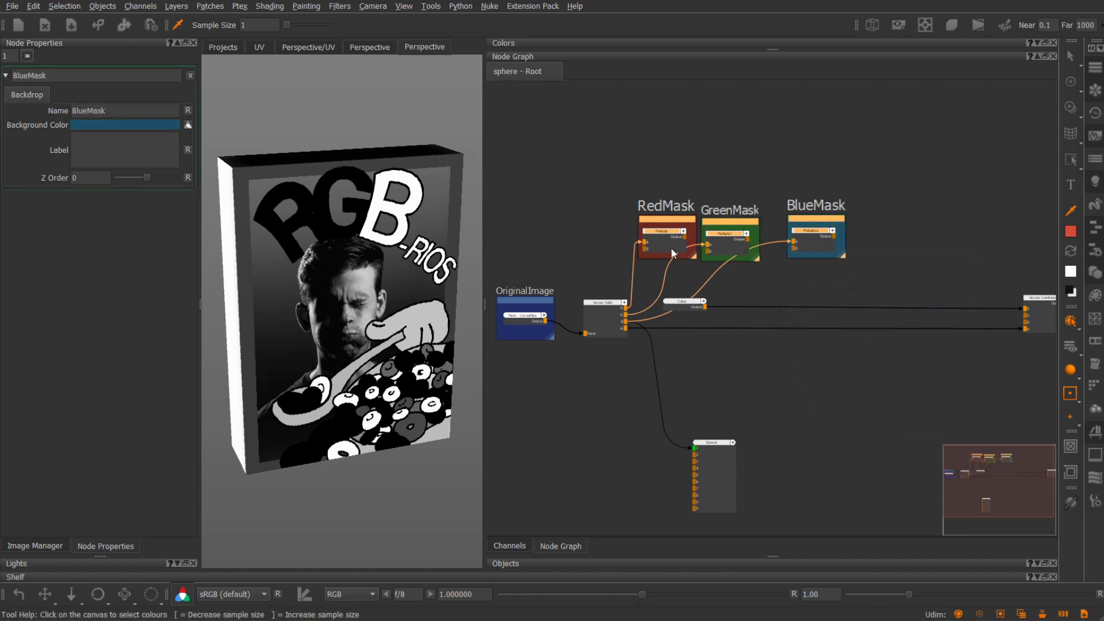
- Set Default Input B to 0 on the Multiply nodes inside GreenMask and BlueMask
left_click(664, 244)
left_click(81, 127)
left_click(742, 248)
left_click(85, 127)
type("0")
key("Return")
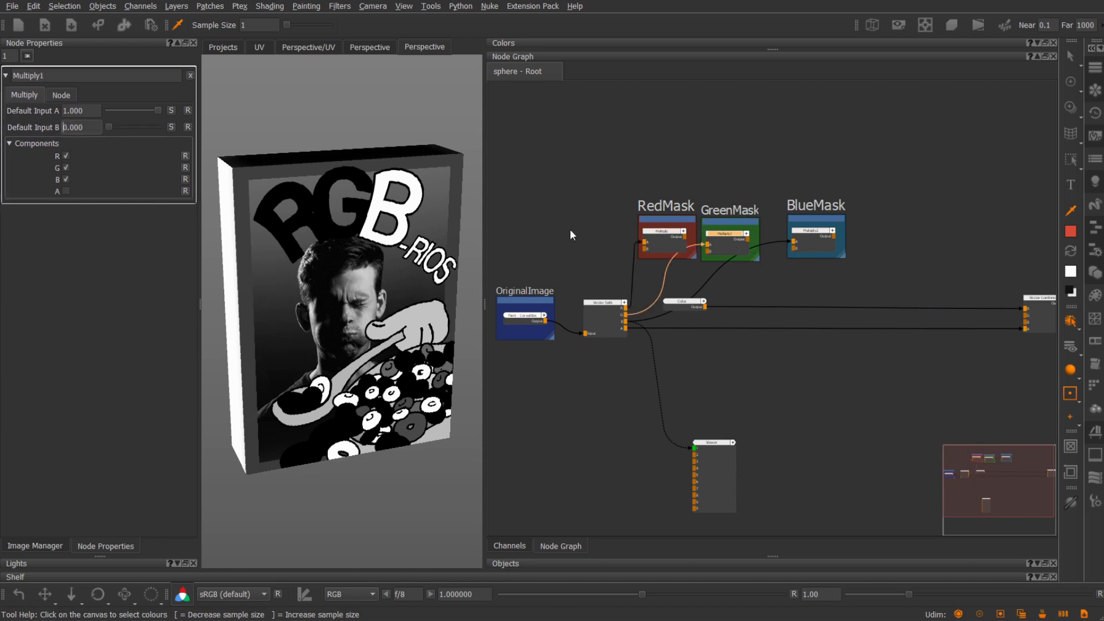
left_click(828, 244)
left_click(85, 127)
type("0")
key("Return")
- Line up the three mask backdrops side by side and move the Color node farther from Vector Split
left_click_drag(861, 211, 789, 244)
left_click_drag(648, 189, 803, 258)
mouse_move(800, 248)
left_mouse_down()
mouse_move(770, 242)
mouse_move(784, 252)
left_mouse_up()
middle_click_drag(916, 244, 839, 222)
scroll(804, 223, "down", 2)
left_click_drag(653, 266, 691, 268)
scroll(691, 268, "up", 2)
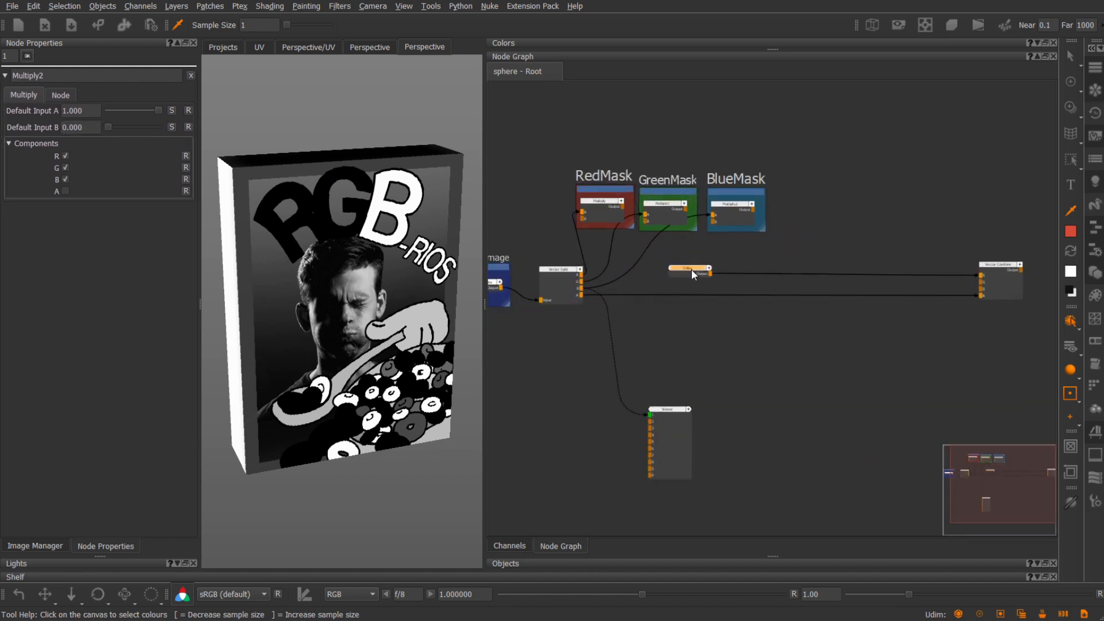
- Insert three Add nodes in series between the Color node and Vector Combine
key("Tab")
type("add")
key("Return")
key("Tab")
type("add")
key("Return")
key("Tab")
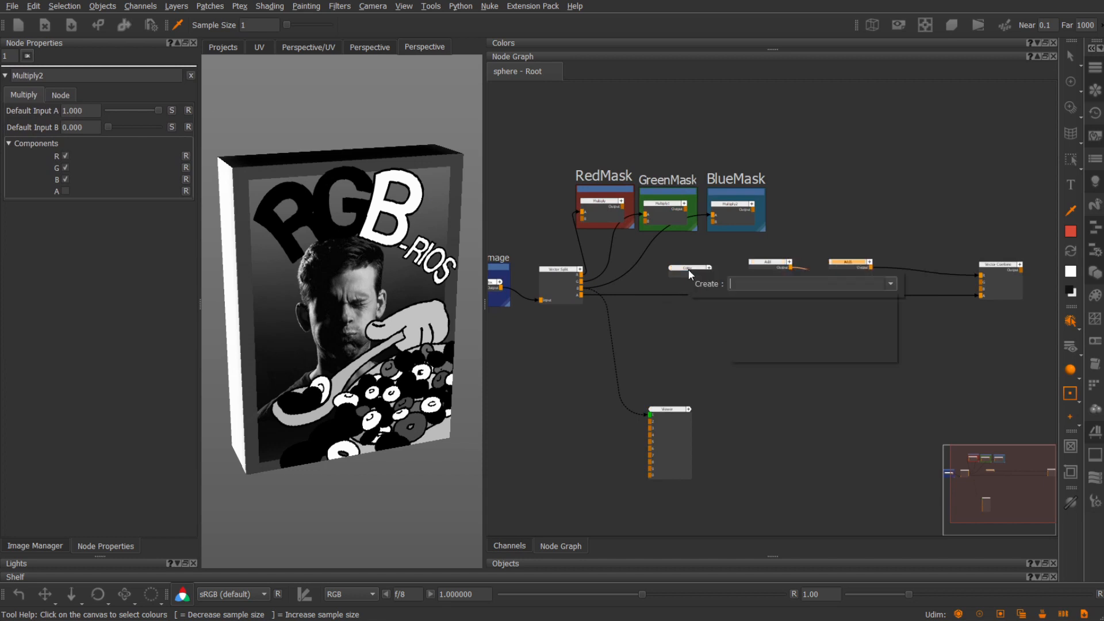
type("add")
key("Return")
- Connect the RedMask, GreenMask and BlueMask Multiply outputs to the B inputs of the first, second and third Add nodes
left_click_drag(754, 209, 914, 280)
left_click(690, 215)
left_click_drag(688, 211, 831, 280)
left_click_drag(622, 207, 750, 280)
- Move the Viewer node beyond Vector Combine and display Vector Combine's output in it
middle_click_drag(873, 359, 790, 333)
left_click_drag(609, 413, 1036, 391)
left_click(917, 249)
key("v")
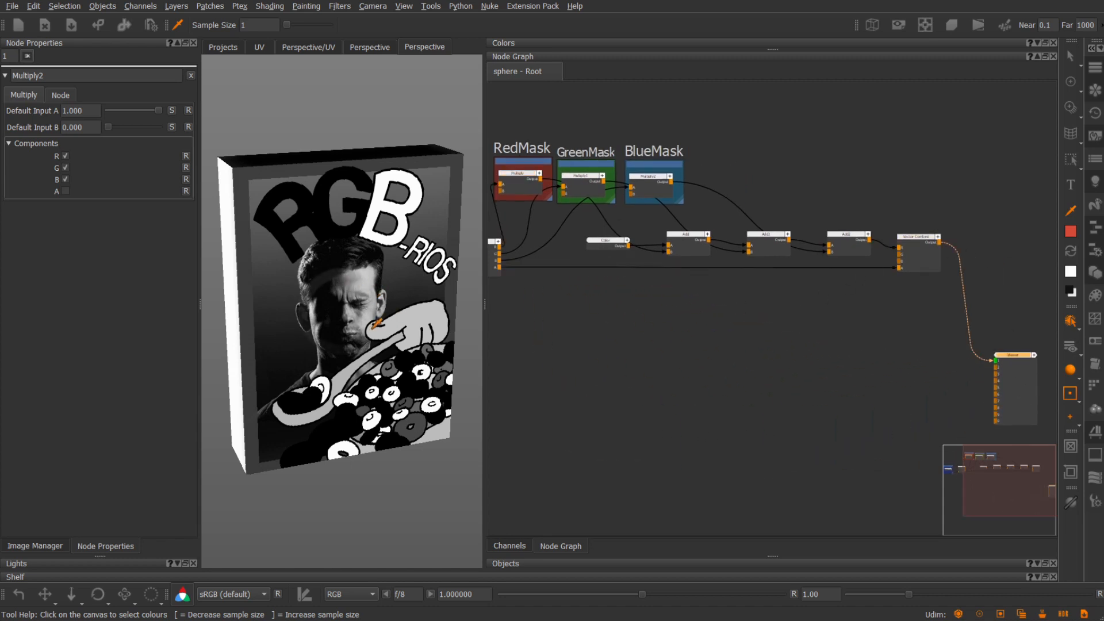
middle_click_drag(503, 300, 729, 368)
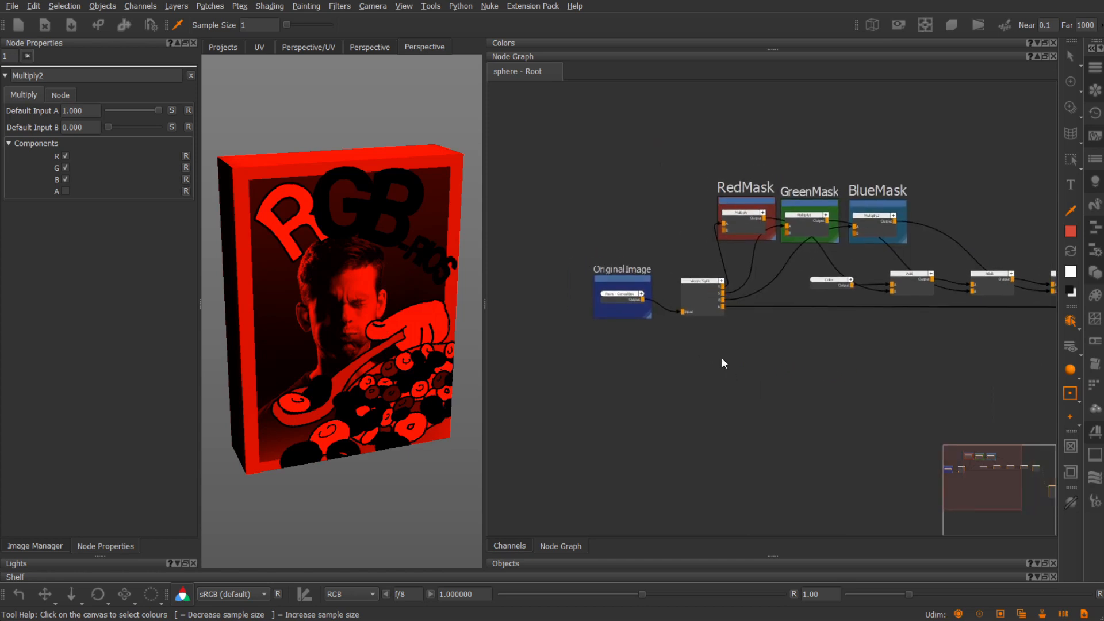
middle_click_drag(413, 389, 389, 352)
- Try a Default Input B of 1.7 on the RedMask Multiply node and reset it to its default
left_click(744, 214)
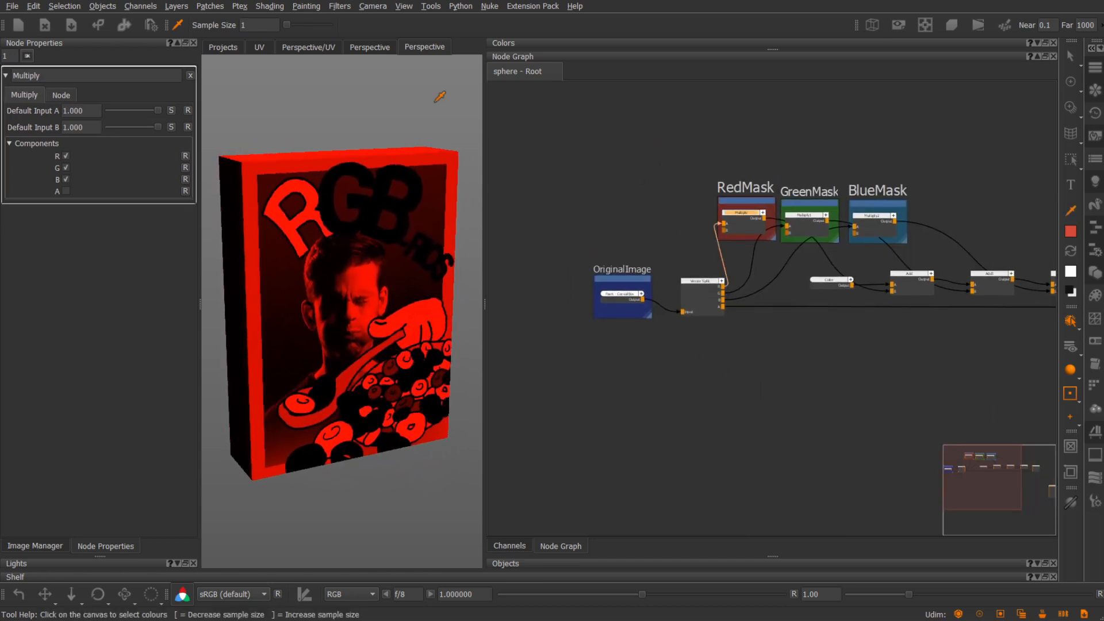
left_click(70, 127)
left_click_drag(71, 128, 73, 89)
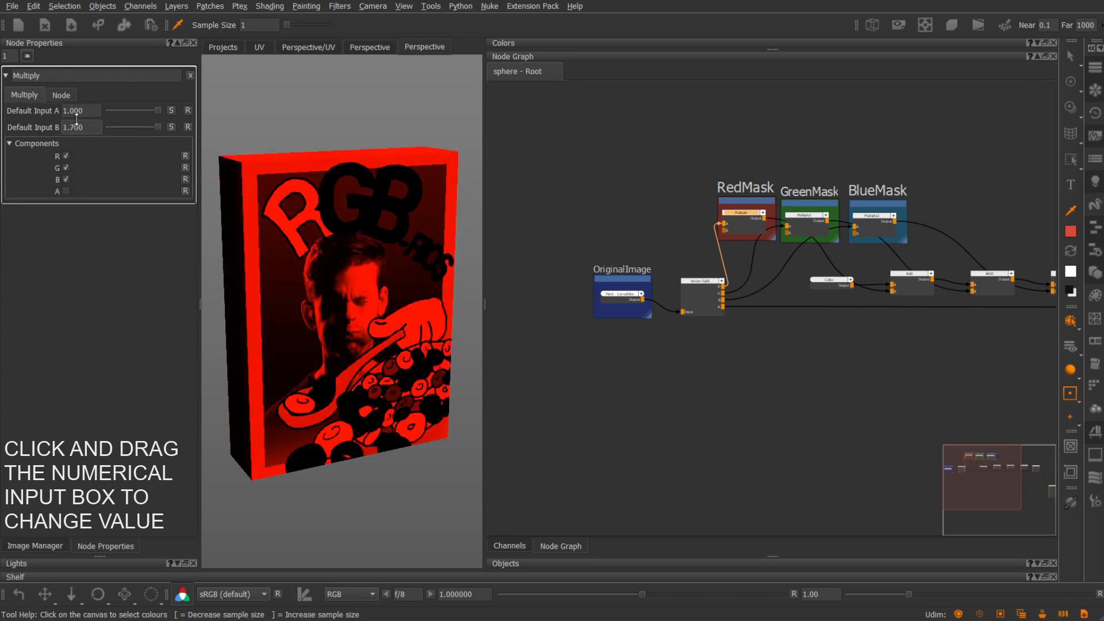
left_click(189, 126)
- Try a Default Input B of 1.2 on the GreenMask Multiply node, compare with the original image, and restore the value and Vector Combine view
left_click(799, 221)
left_click_drag(70, 128, 69, 75)
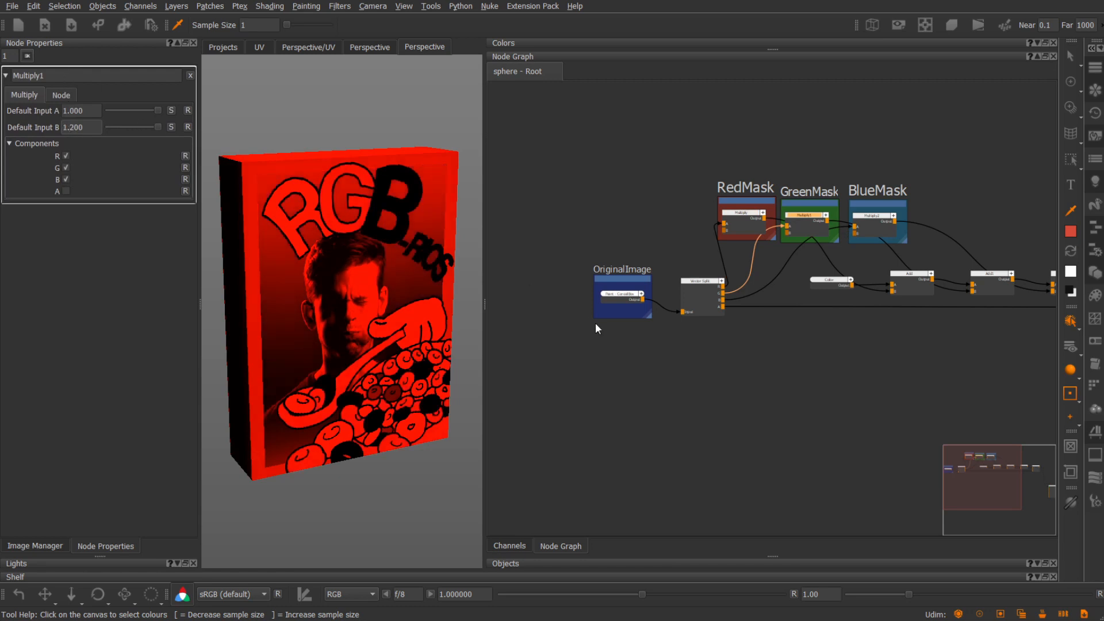
left_click(617, 295)
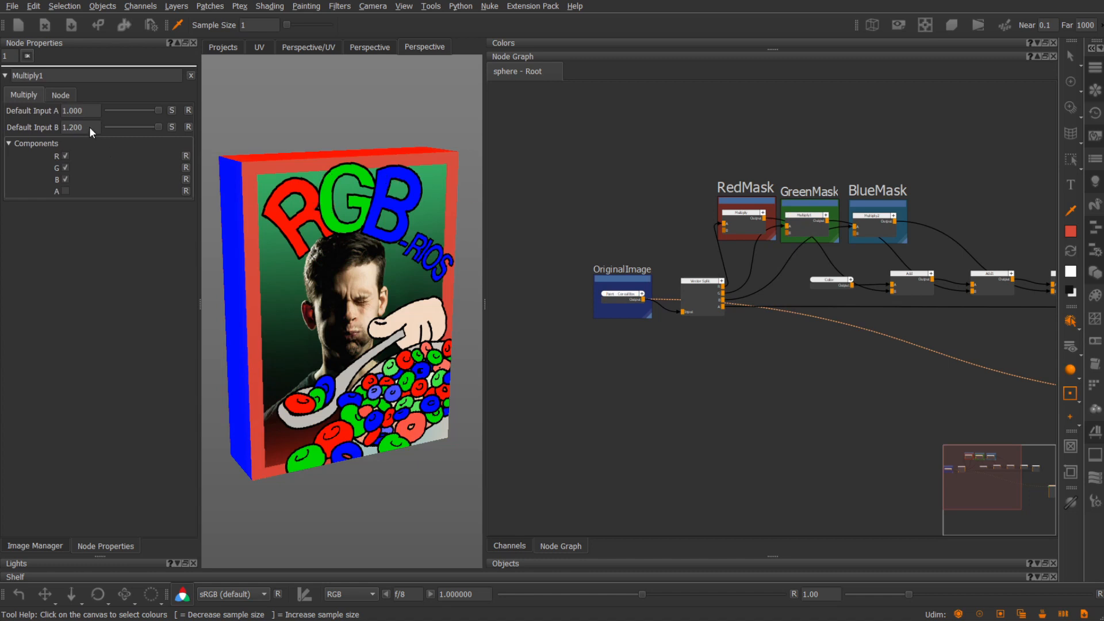
key("Return")
middle_click_drag(895, 406, 679, 381)
left_click(928, 261)
key("1")
- Try a Default Input B of 0.4 on the BlueMask Multiply node and return it to 0
left_click(664, 200)
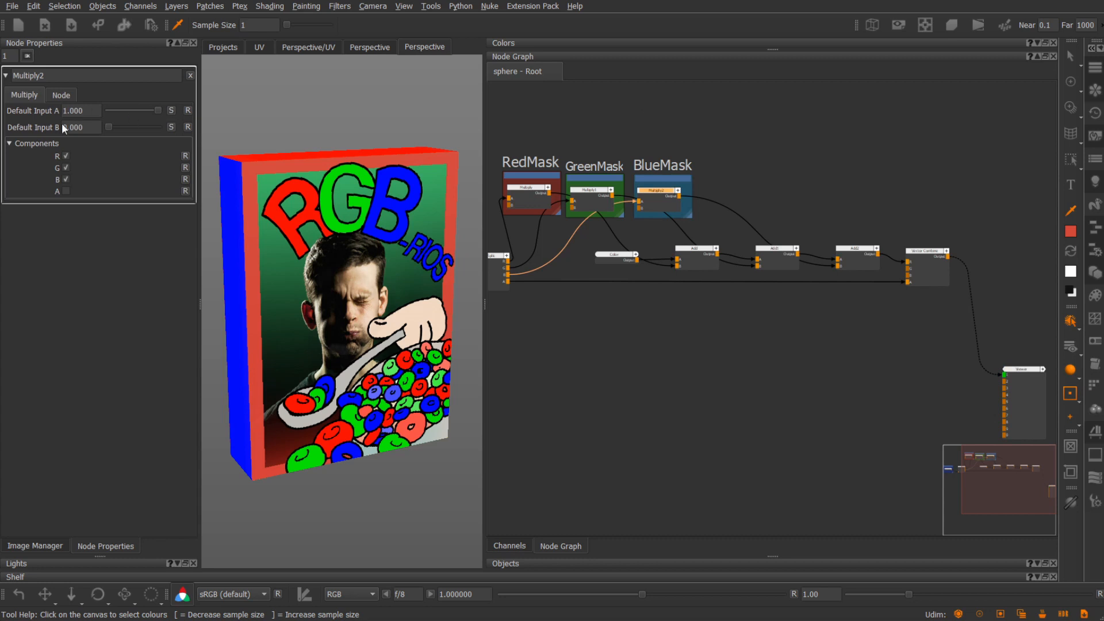
left_click_drag(71, 128, 84, 108)
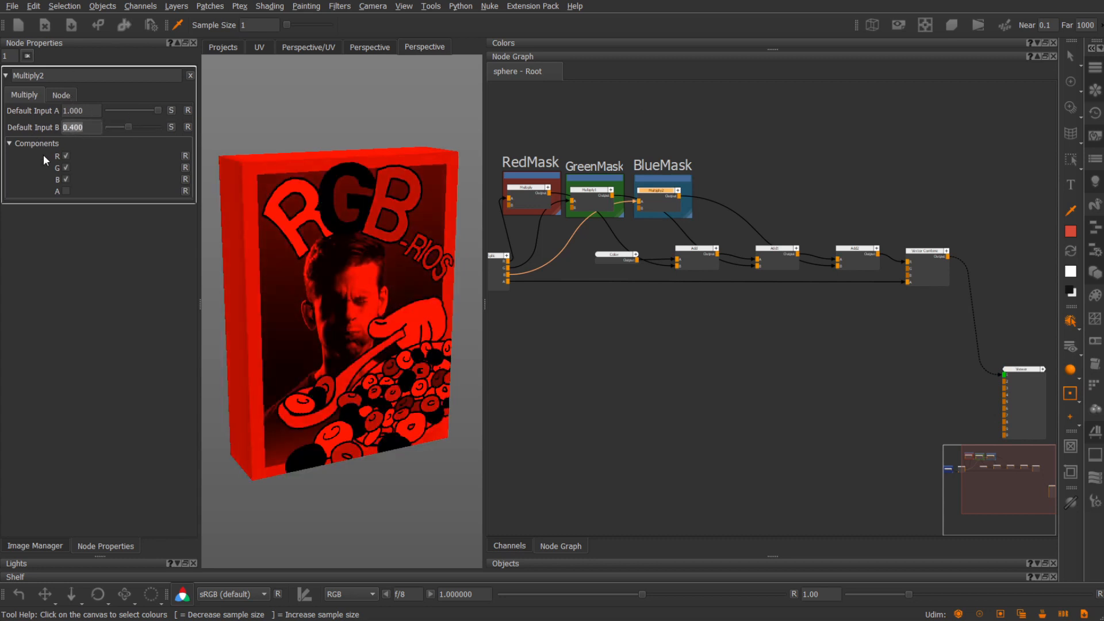
left_click_drag(43, 154, 34, 184)
- Move Vector Combine and the Viewer farther along and insert a fourth Add node before Vector Combine
middle_click_drag(747, 377, 630, 377)
scroll(808, 347, "down", 2)
left_click_drag(800, 253, 969, 464)
left_click_drag(802, 294, 886, 292)
left_click(800, 325)
scroll(796, 320, "up", 3)
left_click(733, 251)
key("Tab")
type("add")
key("Return")
- Add a backdrop around the fourth Add node and name it Offset
key("Tab")
type("b")
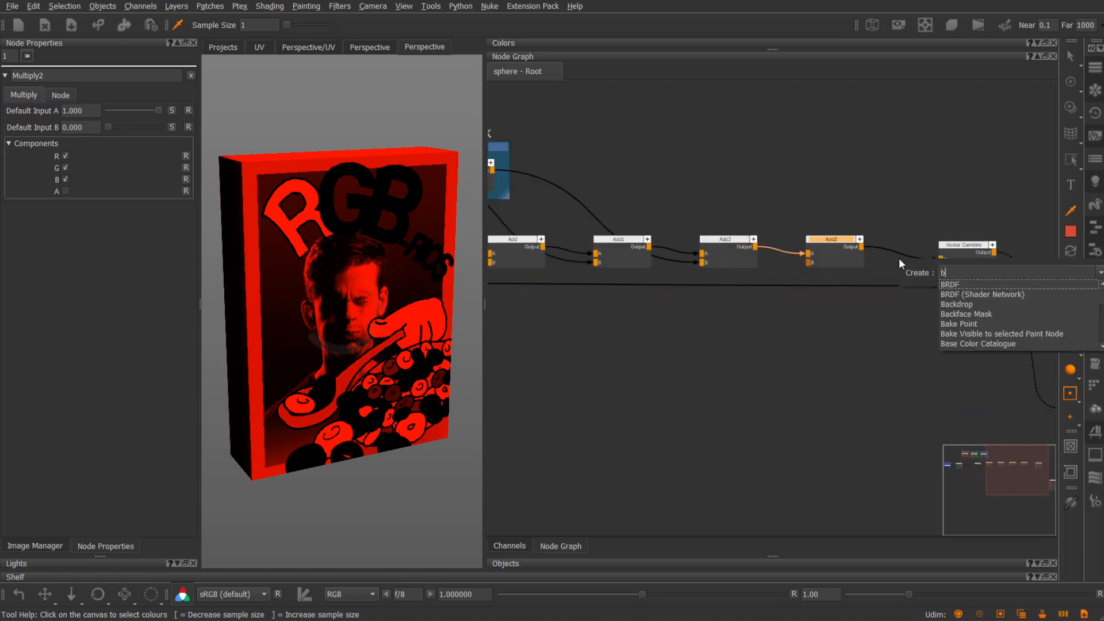
type("ack")
key("Down")
key("Return")
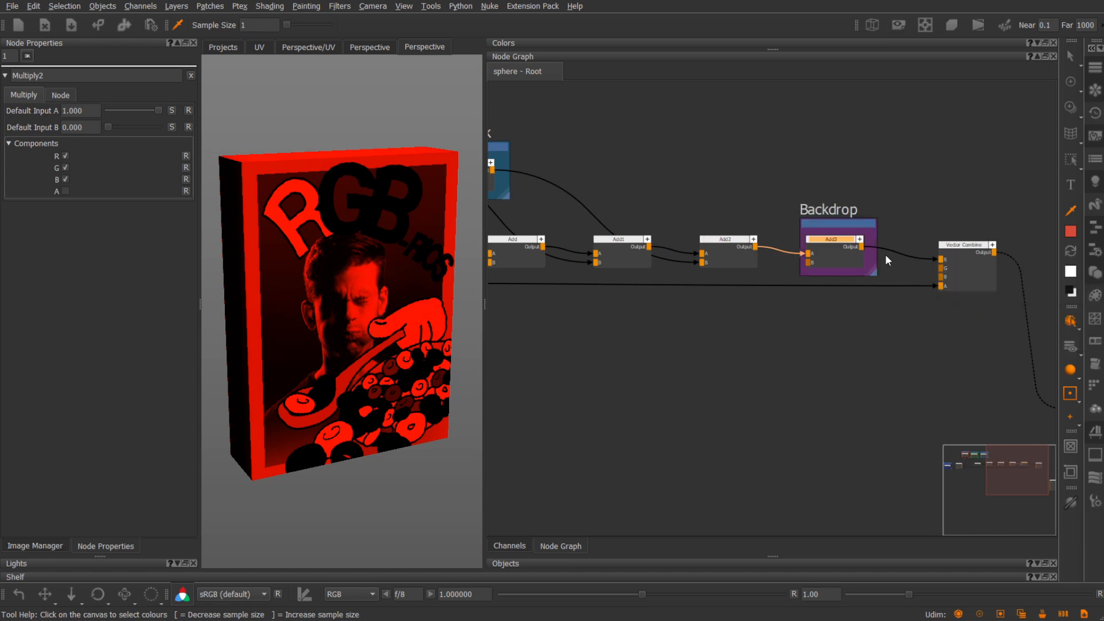
left_click(834, 227)
type("Offsetf")
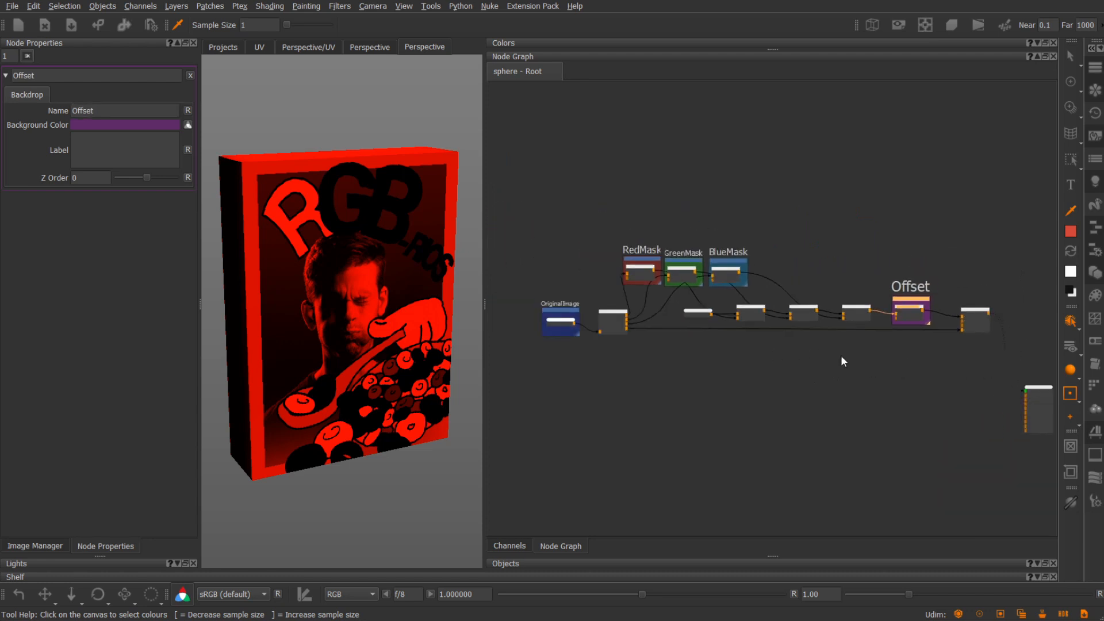
- Duplicate the chain from the mask backdrops to Offset twice with its connections and stack the three chains vertically
left_click_drag(630, 317, 916, 196)
left_click_drag(885, 274, 874, 154)
middle_click_drag(875, 154, 845, 214)
left_click_drag(844, 216, 881, 446)
- Add a backdrop around the uppermost chain, name it RedMix and give it a dark red background colour
left_click_drag(553, 130, 888, 223)
key("Tab")
type("bac")
key("Return")
left_click_drag(806, 148, 805, 128)
left_click_drag(106, 110, 9, 138)
type("RedMix")
left_click(125, 125)
left_click(835, 457)
- Add a backdrop around the middle chain, name it GreenMix and give it a green background colour
left_click_drag(567, 222, 895, 318)
key("Tab")
type("bac")
key("Return")
left_click_drag(105, 111, 23, 177)
type("GreenMix")
left_click(124, 125)
left_click(838, 456)
- Add a backdrop around the lowermost chain, name it BlueMix and give it a blue background colour
left_click_drag(538, 363, 914, 485)
key("Tab")
type("bac")
key("Return")
double_click(771, 377)
left_click_drag(106, 111, 5, 111)
type("BlueMix")
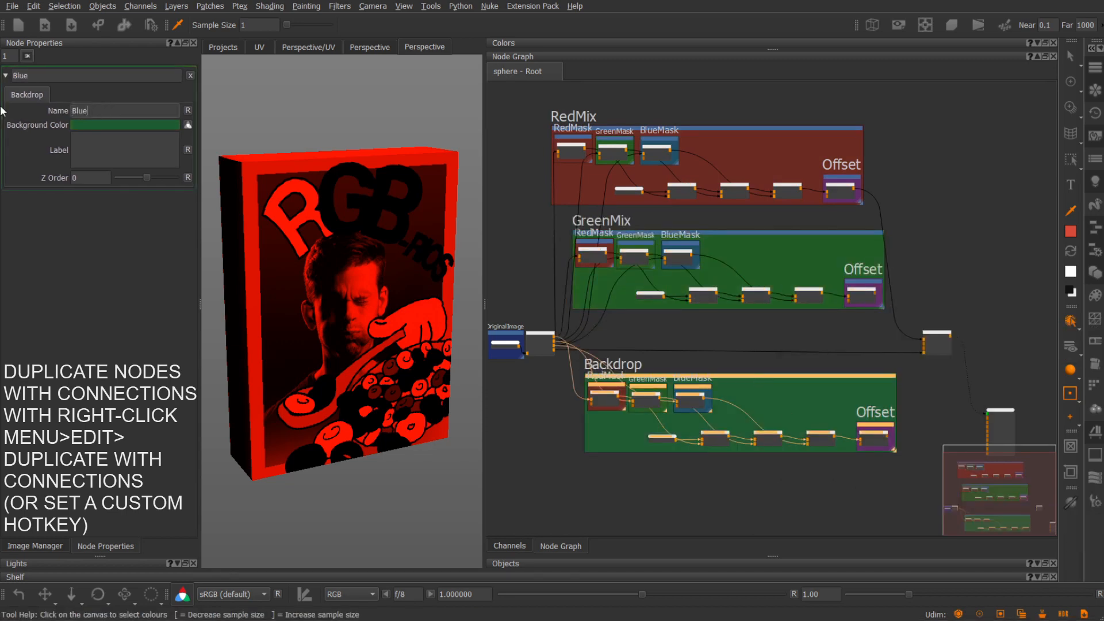
left_click(125, 124)
left_click_drag(891, 316, 914, 315)
left_click(835, 457)
- Move the BlueMix chain up below GreenMix and connect the GreenMix and BlueMix Offset outputs to the Vector Combine's G and B inputs
middle_click_drag(875, 309, 858, 237)
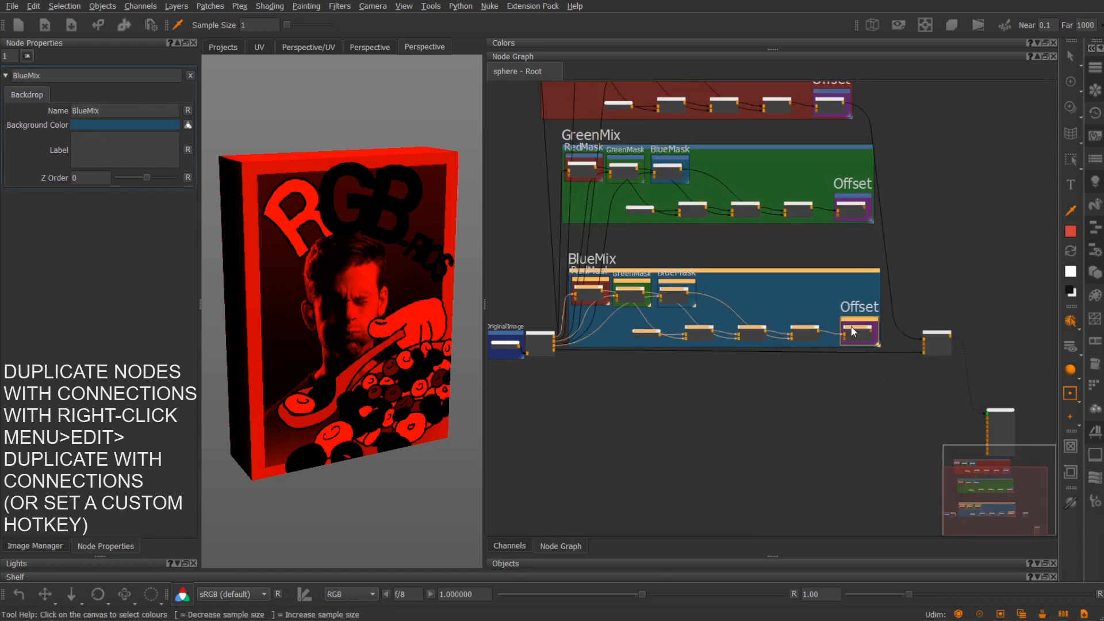
scroll(929, 334, "up", 2)
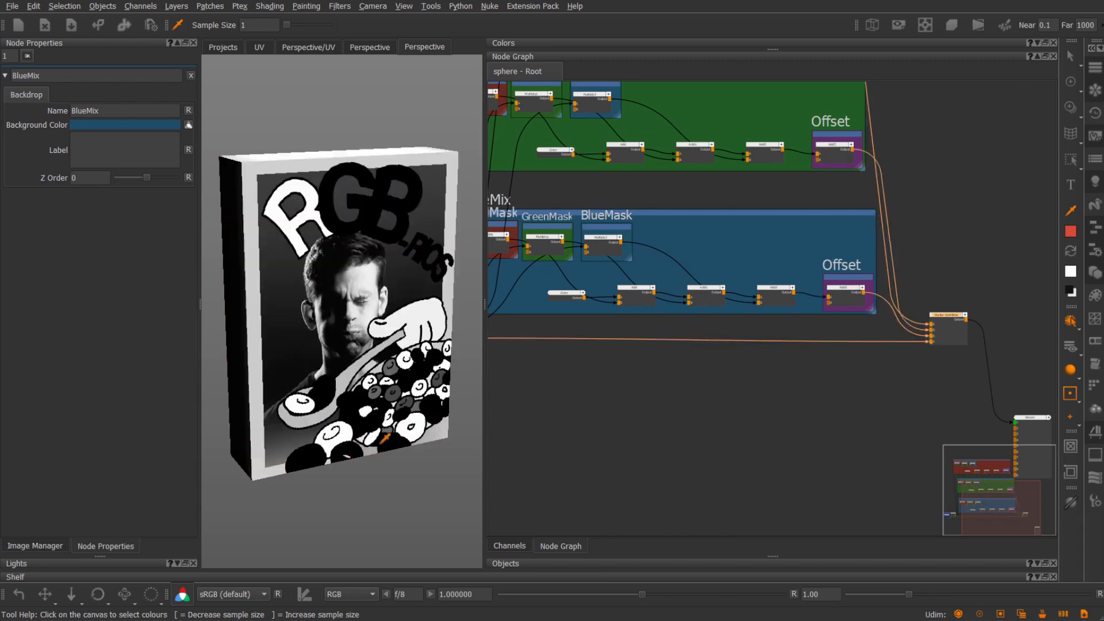
scroll(632, 437, "up", 2)
- Tidy the layout by spacing out the three mix chains, the source and split nodes, the Vector Combine and the Viewer
scroll(783, 437, "down", 3)
scroll(725, 464, "down", 1)
middle_click_drag(726, 465, 775, 511)
scroll(775, 512, "down", 3)
left_click_drag(936, 427, 984, 426)
left_click_drag(985, 327, 630, 412)
left_click(610, 356)
left_click_drag(930, 185, 615, 230)
left_click_drag(589, 257, 643, 424)
left_click_drag(909, 411, 956, 412)
- In GreenMix, set Default Input B to 1 on the GreenMask Multiply node and 0 on the RedMask Multiply node
left_click(682, 184)
left_click(642, 212)
left_click(708, 300)
double_click(81, 127)
type("1")
key("Return")
left_click(682, 298)
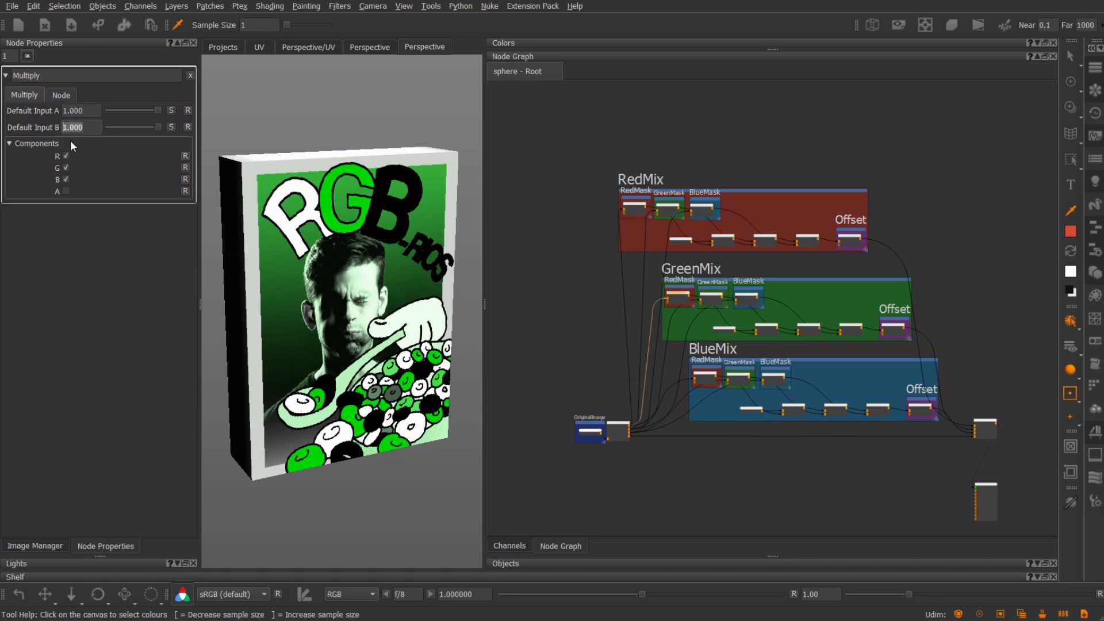
key("ctrl+z")
- In BlueMix, set Default Input B to 1 on the BlueMask Multiply node and 0 on the RedMask Multiply node
scroll(762, 373, "up", 3)
left_click(762, 373)
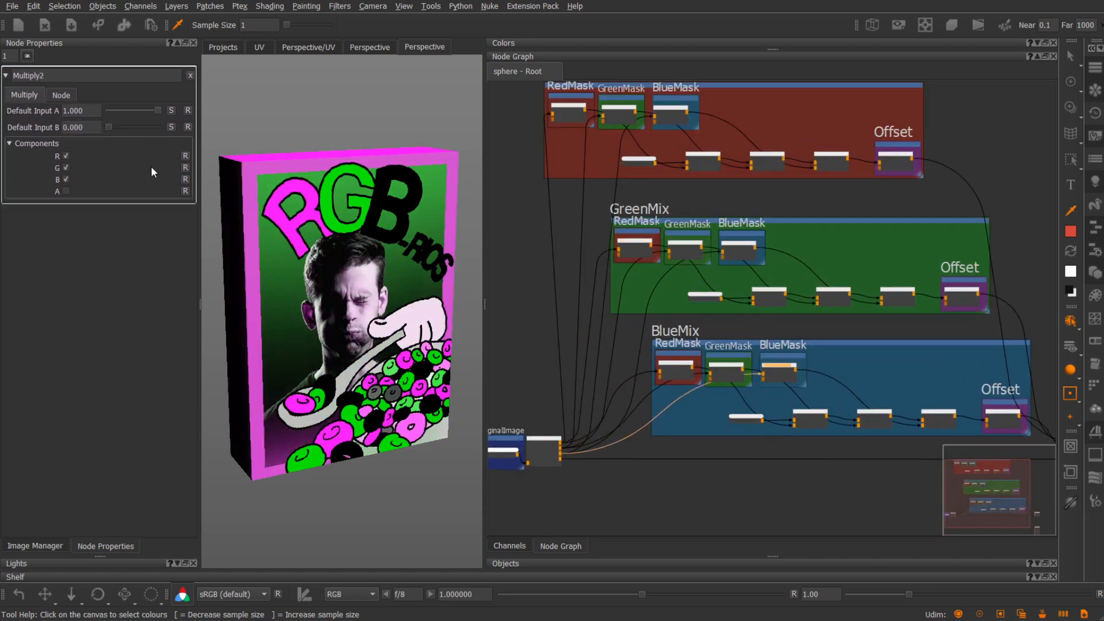
left_click(675, 368)
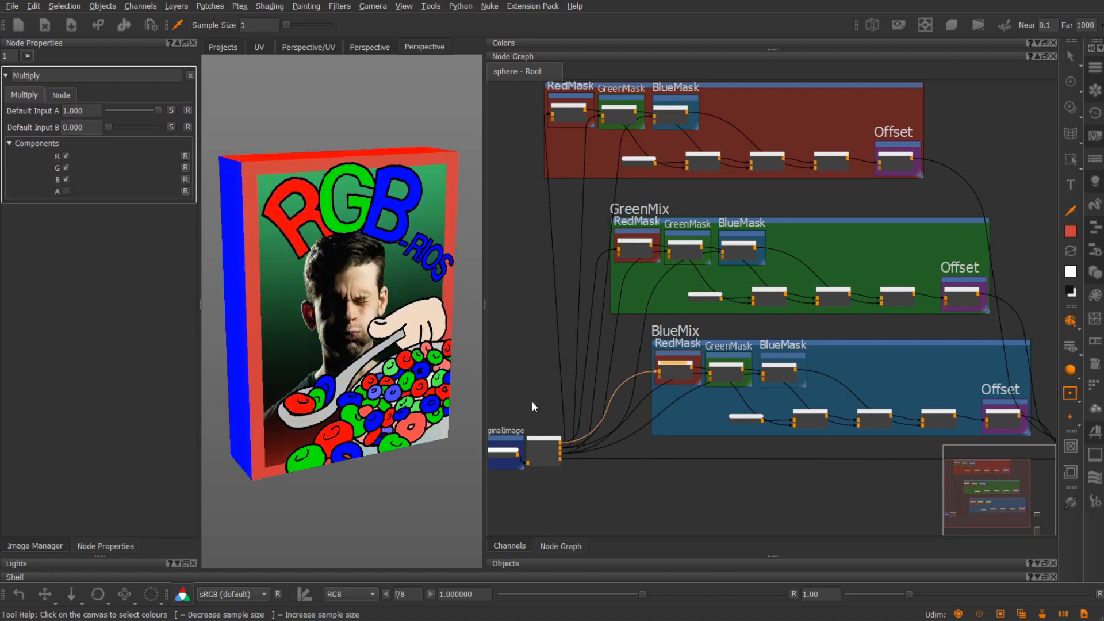
- Move the OriginalImage and Viewer nodes clear of the network and group all the mixing nodes between them
middle_click_drag(531, 401, 546, 357)
left_click_drag(565, 411, 534, 410)
key("1")
middle_click_drag(727, 466, 384, 421)
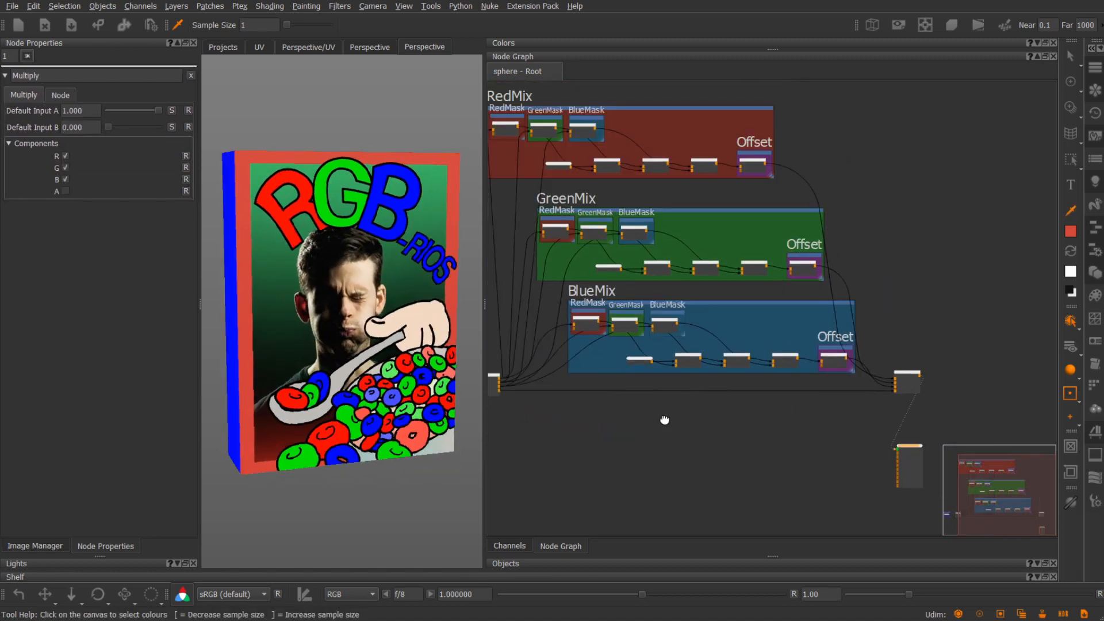
middle_click_drag(665, 420, 726, 409)
scroll(726, 409, "down", 2)
left_click_drag(914, 444, 996, 437)
left_click_drag(549, 392, 508, 392)
left_click_drag(591, 382, 551, 380)
left_click_drag(537, 130, 911, 447)
key("ctrl+g")
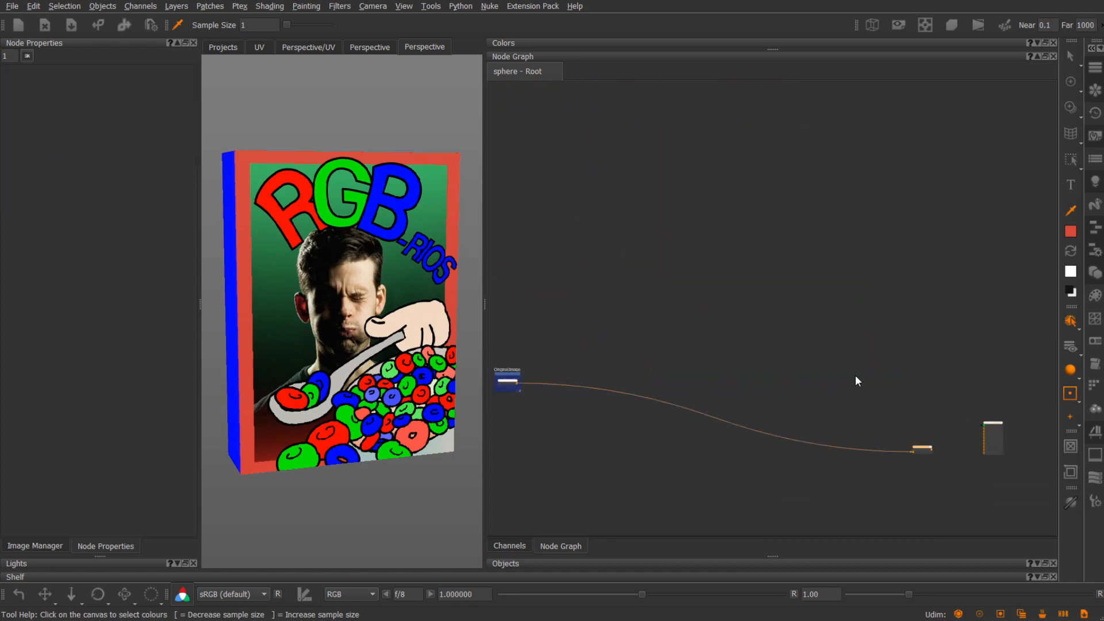
- Place the new group beside OriginalImage, connect its output to the Viewer and rename it ChannelMixer
left_click_drag(909, 379, 1011, 460)
left_click_drag(988, 438, 673, 378)
scroll(554, 406, "up", 4)
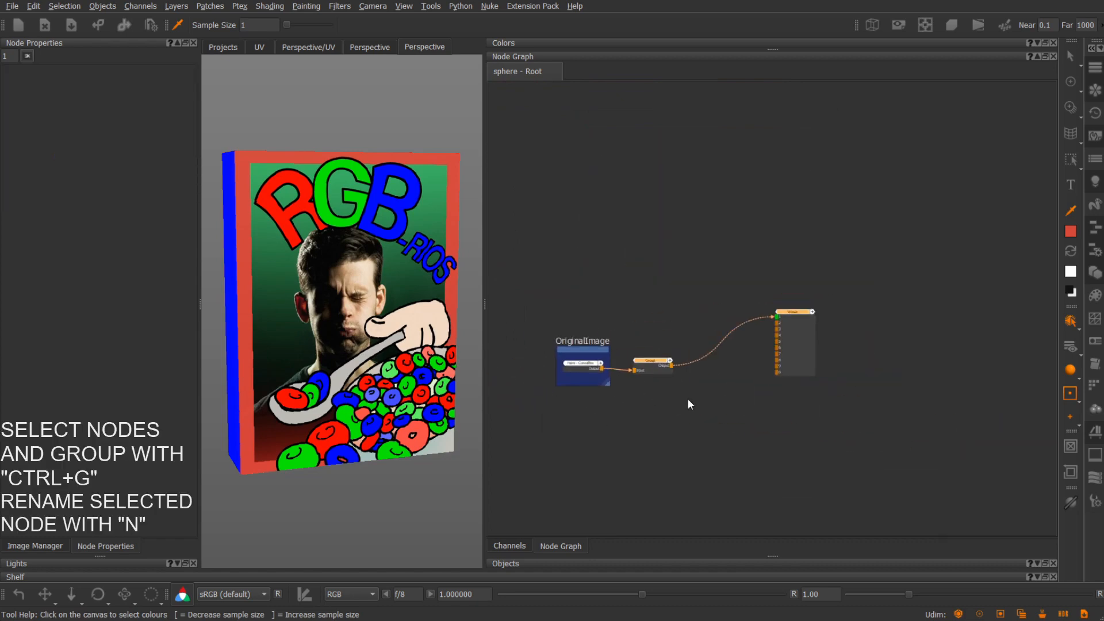
type("nChannelMixer")
key("Return")
- Open the inside of the ChannelMixer group and rename the Multiply node in the RedMix chain's RedMask backdrop as RedMix
key("ctrl+Return")
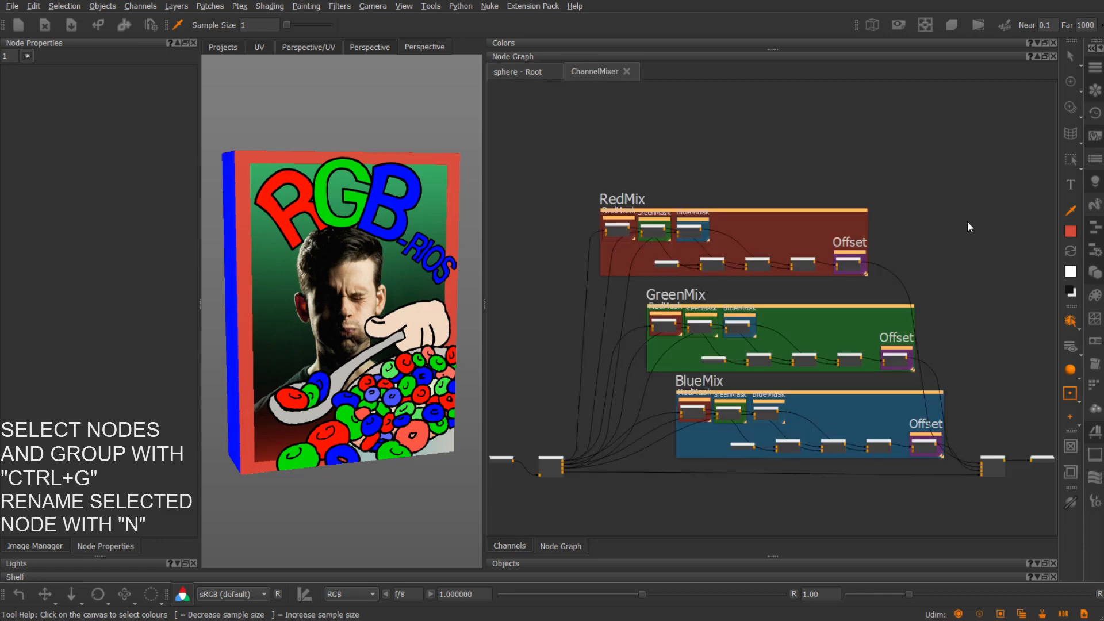
left_click(943, 263)
middle_click_drag(804, 303, 785, 281)
scroll(787, 282, "up", 3)
left_click(851, 141)
middle_click_drag(508, 258, 696, 271)
left_click(674, 194)
type("nRedMix")
key("Return")
- Rename the RedMix chain's GreenMask and BlueMask Multiply nodes and its Offset Add node as RedMix
left_click(726, 179)
left_click(795, 188)
key("n")
type("RedMix")
key("Return")
middle_click_drag(952, 178, 820, 169)
left_click(894, 228)
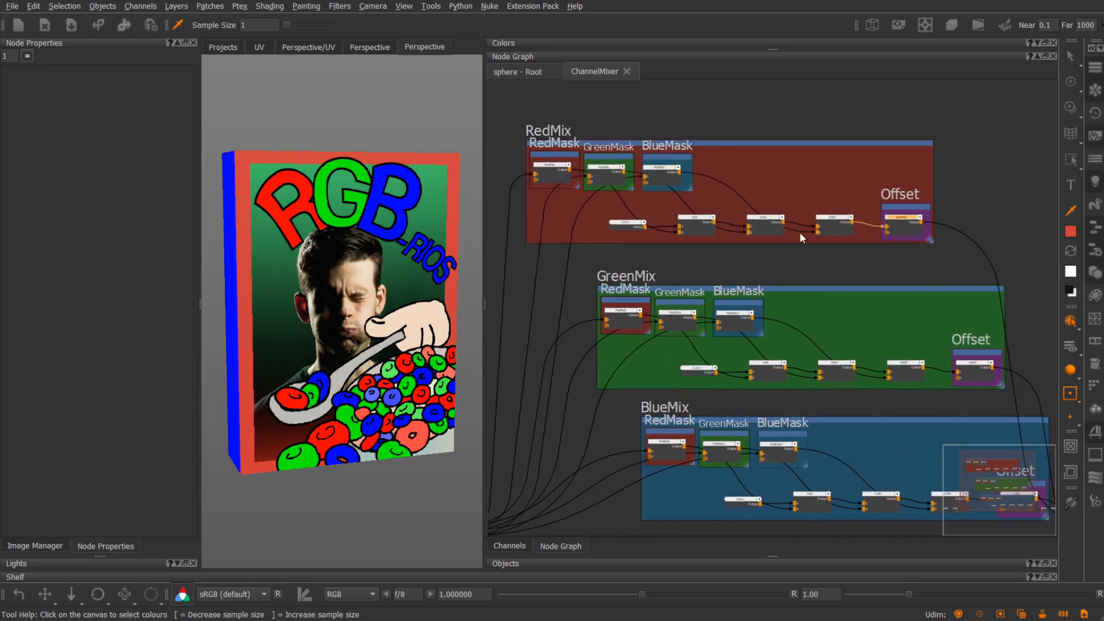
- Expose Default Input B of the RedMix chain's three Multiply nodes and its Offset Add node as group knobs
scroll(667, 257, "up", 2)
left_click(601, 154)
left_click(677, 166)
left_click(755, 163)
middle_click_drag(1006, 218, 654, 188)
left_click(774, 210)
- Rename the GreenMix chain's three mask Multiply nodes and Offset Add node as GreenMix and expose their Default Input B as group knobs
middle_click_drag(635, 288, 888, 258)
scroll(887, 257, "down", 2)
left_click(678, 304)
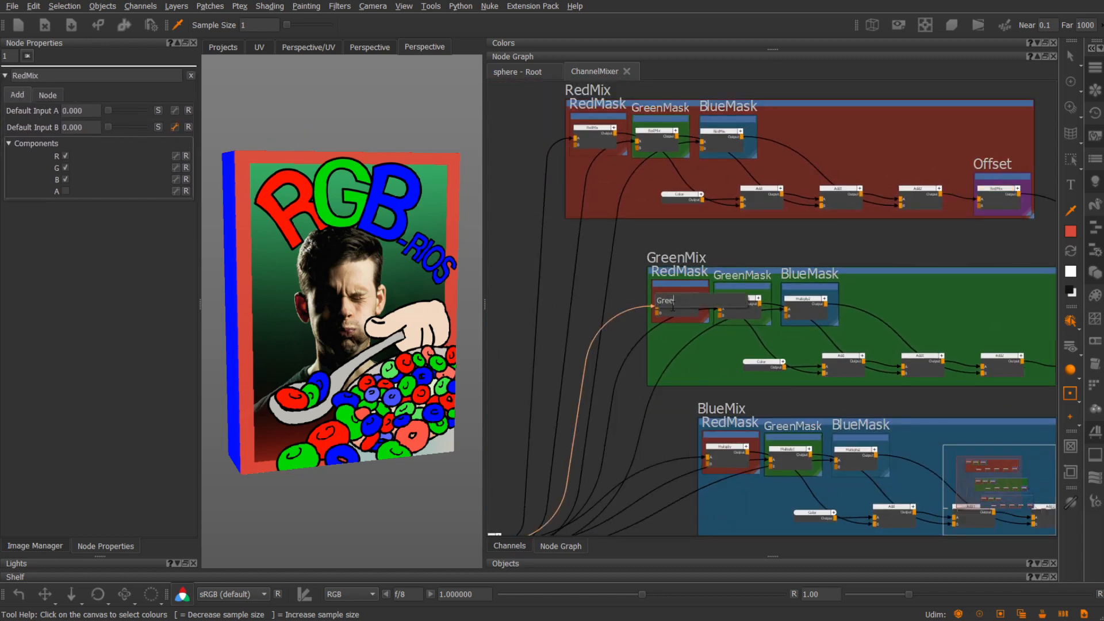
left_click(736, 308)
left_click(791, 309)
middle_click_drag(1037, 361, 697, 263)
left_click(738, 259)
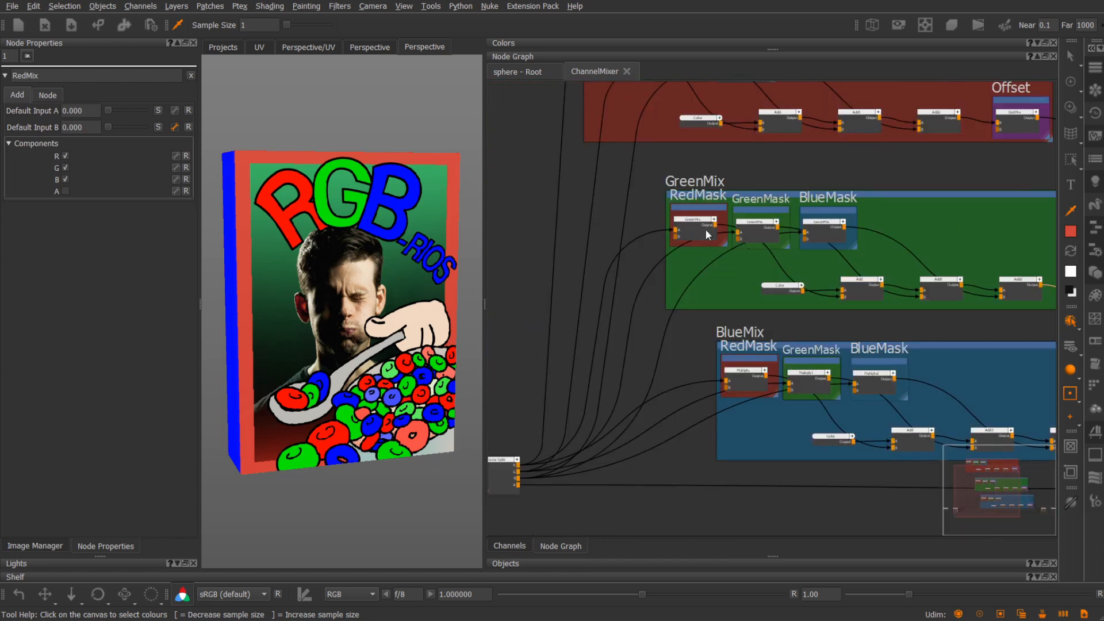
left_click(174, 127)
- Rename the BlueMix chain's three mask Multiply nodes and Offset Add node as BlueMix and expose their Default Input B as group knobs
middle_click_drag(504, 303, 767, 270)
left_click(652, 308)
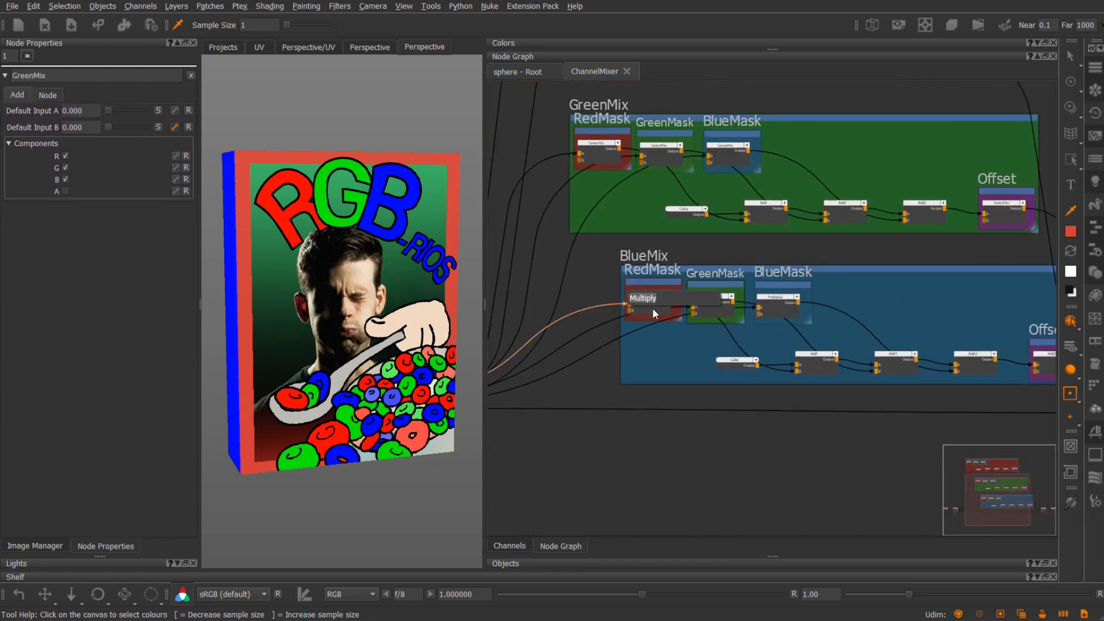
left_click(716, 308)
left_click(783, 306)
middle_click_drag(1052, 366, 874, 325)
left_click(899, 326)
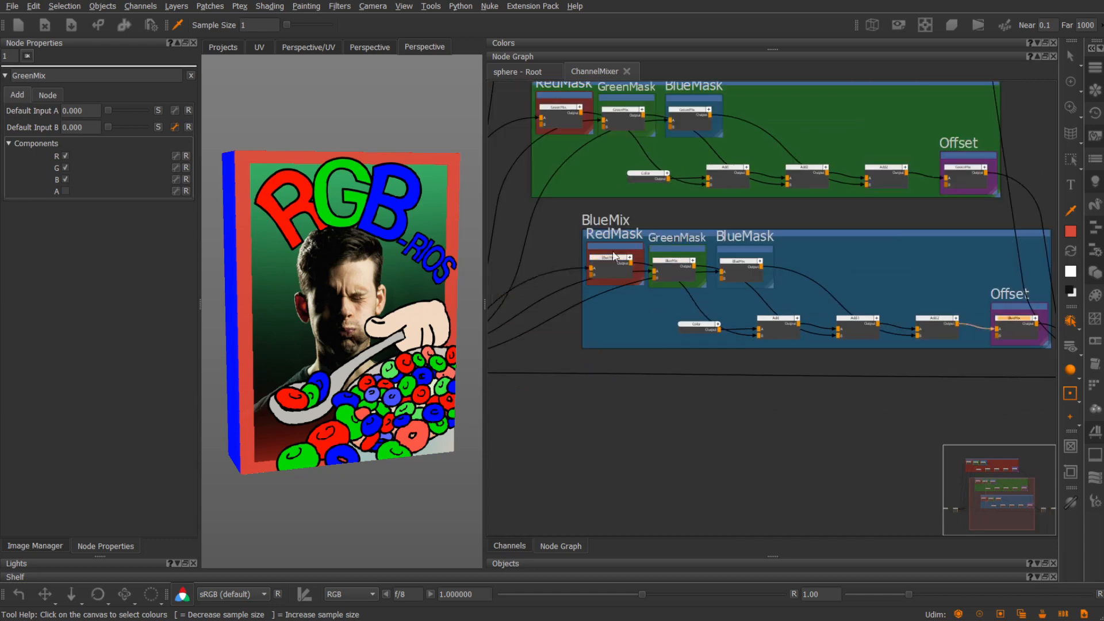
scroll(661, 311, "down", 6)
- Reposition the nodes at the input and output ends of the group's network for a cleaner layout
left_click_drag(779, 307, 805, 304)
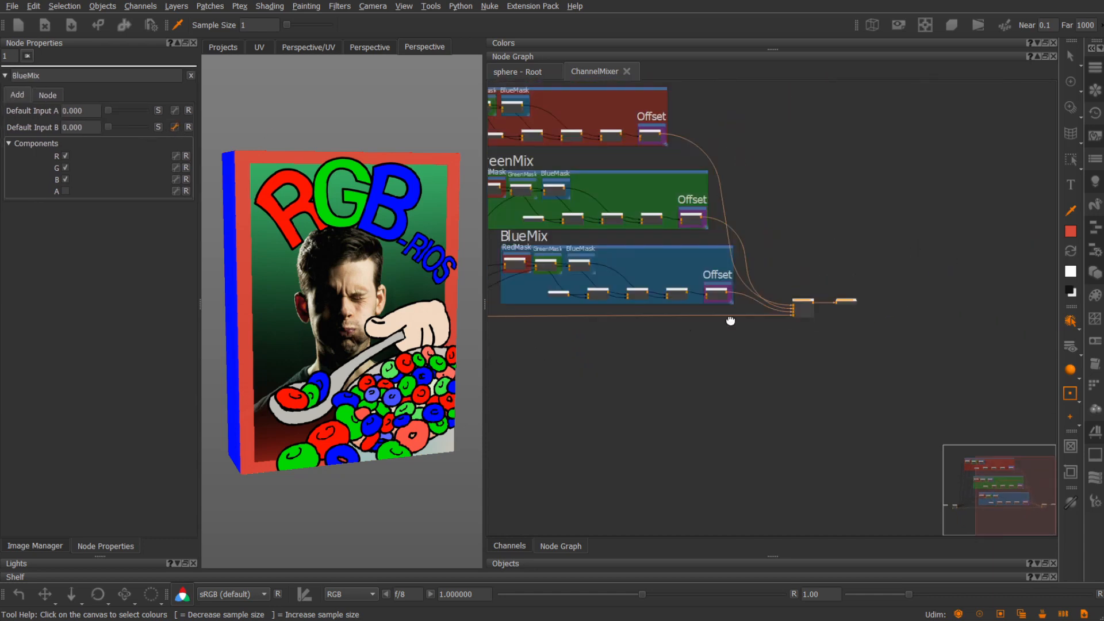
middle_click_drag(685, 326, 797, 331)
left_click_drag(882, 325, 899, 327)
middle_click_drag(552, 322, 649, 314)
scroll(644, 314, "up", 2)
left_click_drag(624, 313, 614, 313)
middle_click_drag(880, 356, 739, 398)
scroll(734, 413, "down", 2)
- From the root graph, edit the ChannelMixer group's knobs and name the four RedMix knobs Red, Green, Blue and Offset
left_click(518, 71)
left_click(648, 342)
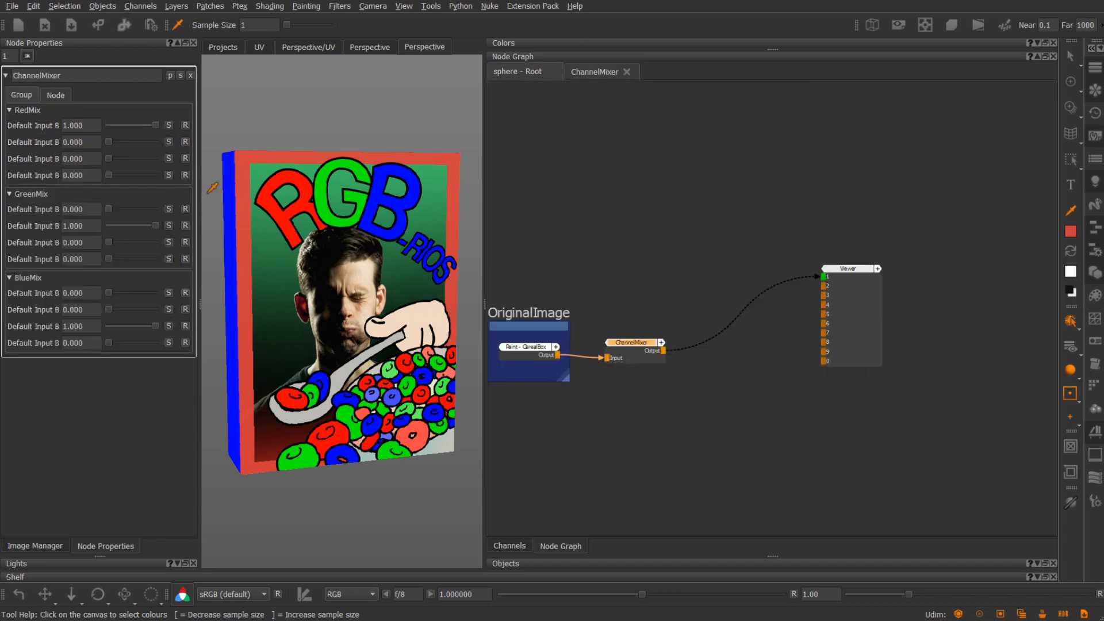
left_click(169, 75)
double_click(469, 198)
type("Red")
double_click(477, 208)
type("Green")
double_click(469, 218)
type("Blue")
double_click(469, 228)
type("Offset")
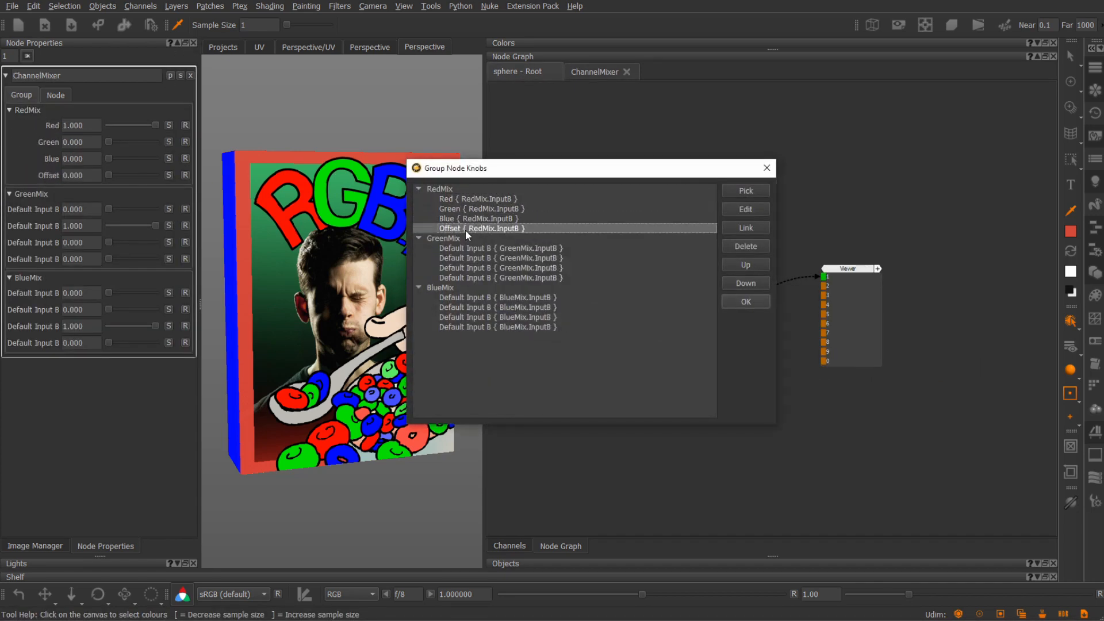
- Name the four GreenMix knobs Red, Green, Blue and Offset
double_click(468, 248)
type("Red")
double_click(477, 258)
type("Green")
double_click(460, 268)
type("Blue")
double_click(460, 278)
type("Offset")
- Name the four BlueMix knobs Red, Green, Blue and Offset and accept the knob edits
double_click(460, 297)
type("Red")
double_click(460, 307)
type("Green")
left_click(484, 317)
double_click(484, 316)
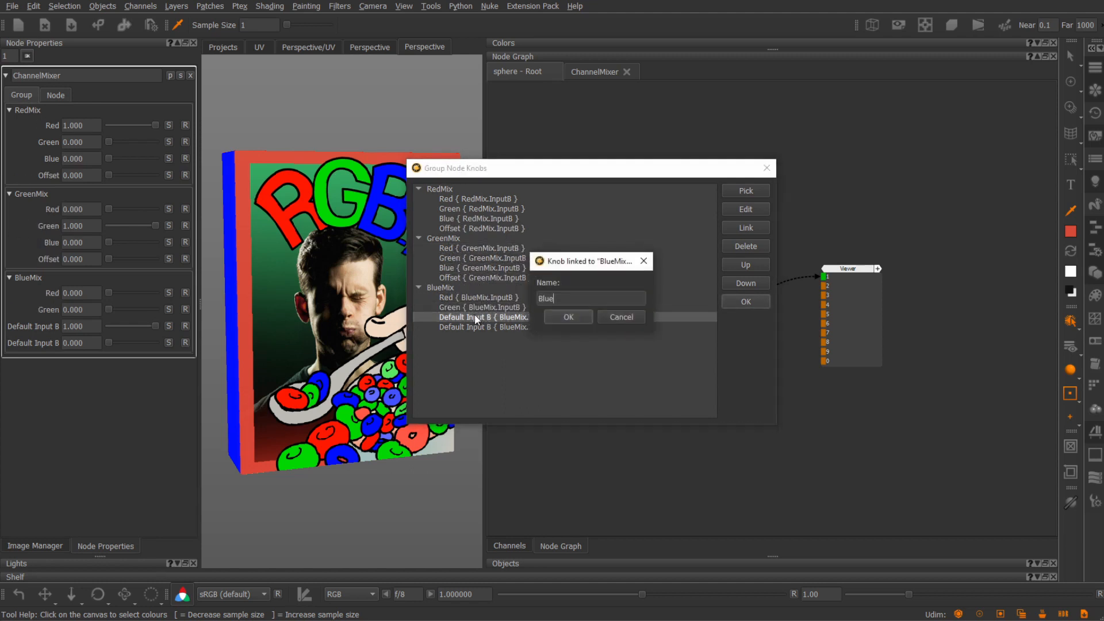
type("Blue")
double_click(495, 326)
type("Offset")
left_click(746, 302)
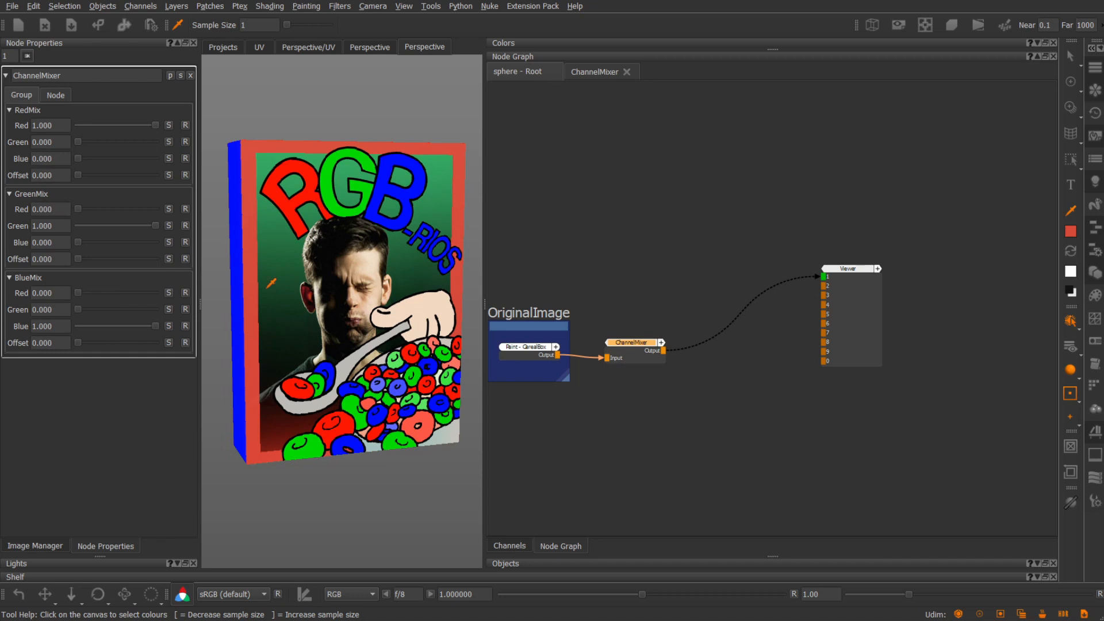
- Test the mixer by varying the RedMix weights, setting GreenMix Red to 0.45 and Blue to 0.17, and raising BlueMix Green
left_click_drag(270, 271, 284, 241, "alt")
middle_click_drag(284, 241, 272, 222, "alt")
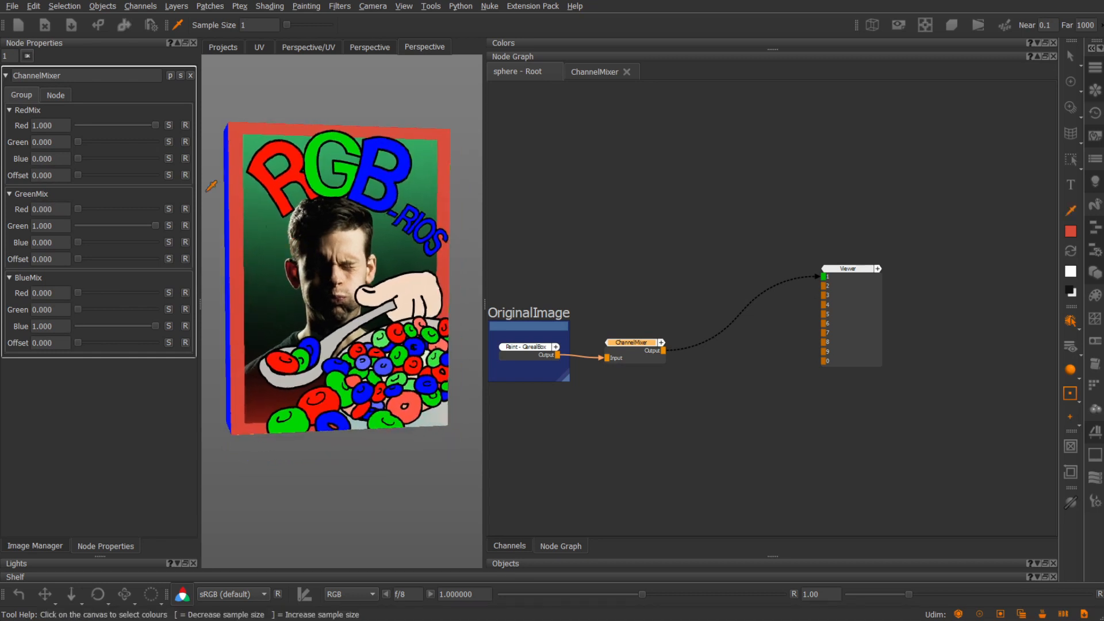
mouse_move(157, 124)
left_mouse_down()
mouse_move(75, 118)
mouse_move(156, 119)
left_mouse_up()
mouse_move(77, 138)
left_mouse_down()
mouse_move(142, 138)
mouse_move(89, 139)
left_mouse_up()
mouse_move(78, 159)
left_mouse_down()
mouse_move(143, 159)
mouse_move(71, 163)
left_mouse_up()
left_click_drag(77, 208, 91, 242)
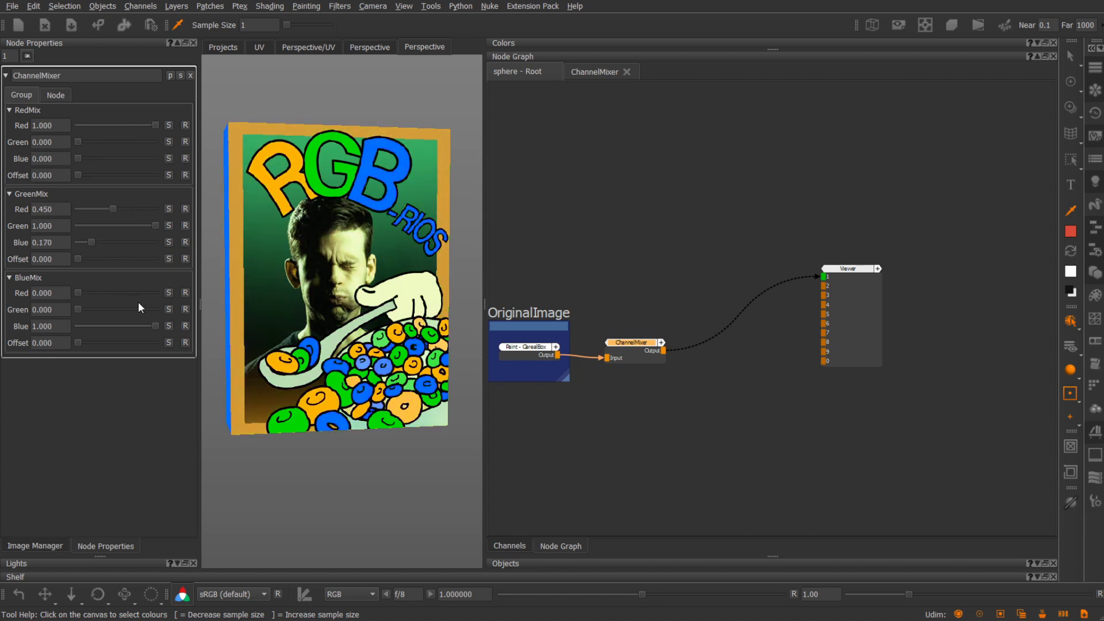
left_click_drag(80, 309, 107, 309)
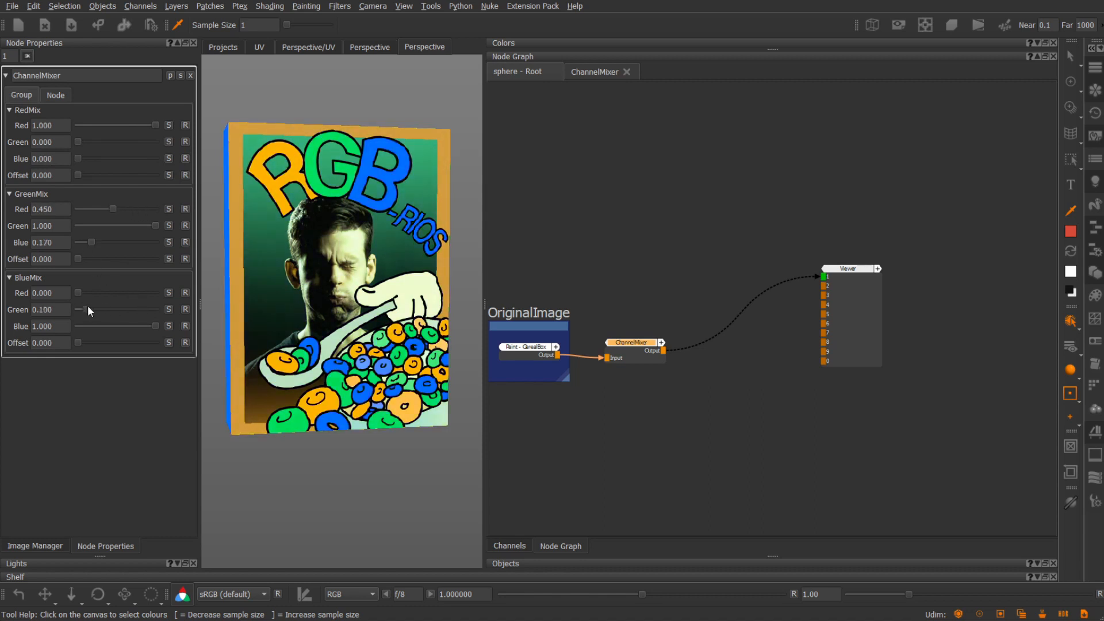
- Reset BlueMix Green, GreenMix Blue and GreenMix Red to their default values
left_click(185, 310)
left_click(186, 242)
left_click(185, 209)
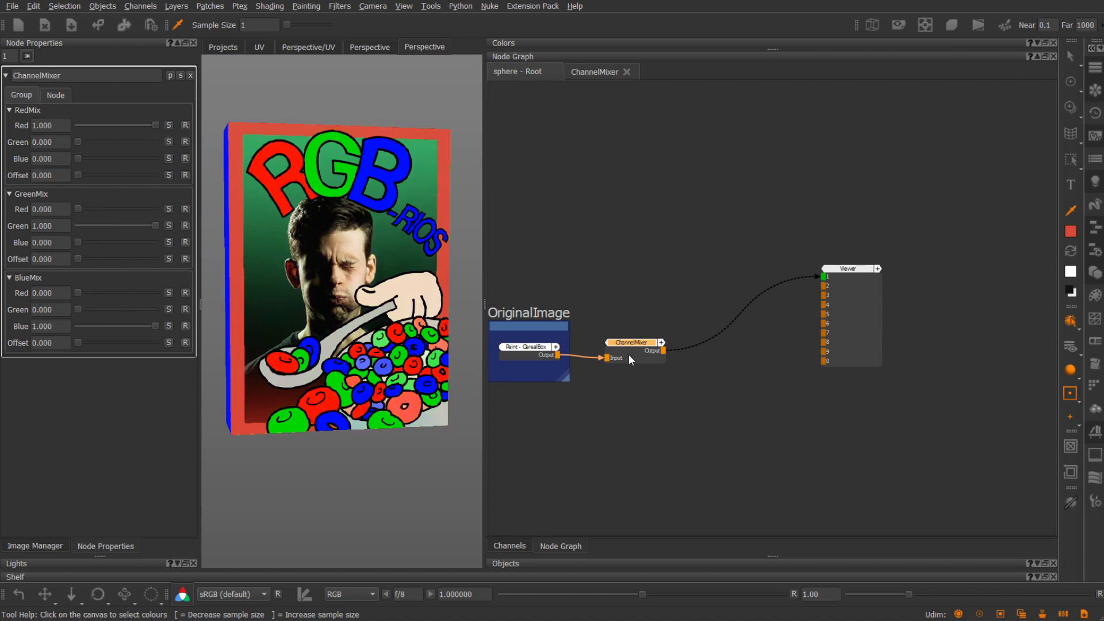
- Insert a Clamp node between Vector Combine and Output inside the ChannelMixer group and promote its R, G and B component knobs
double_click(628, 353, "ctrl")
scroll(906, 402, "up", 3)
scroll(879, 411, "up", 3)
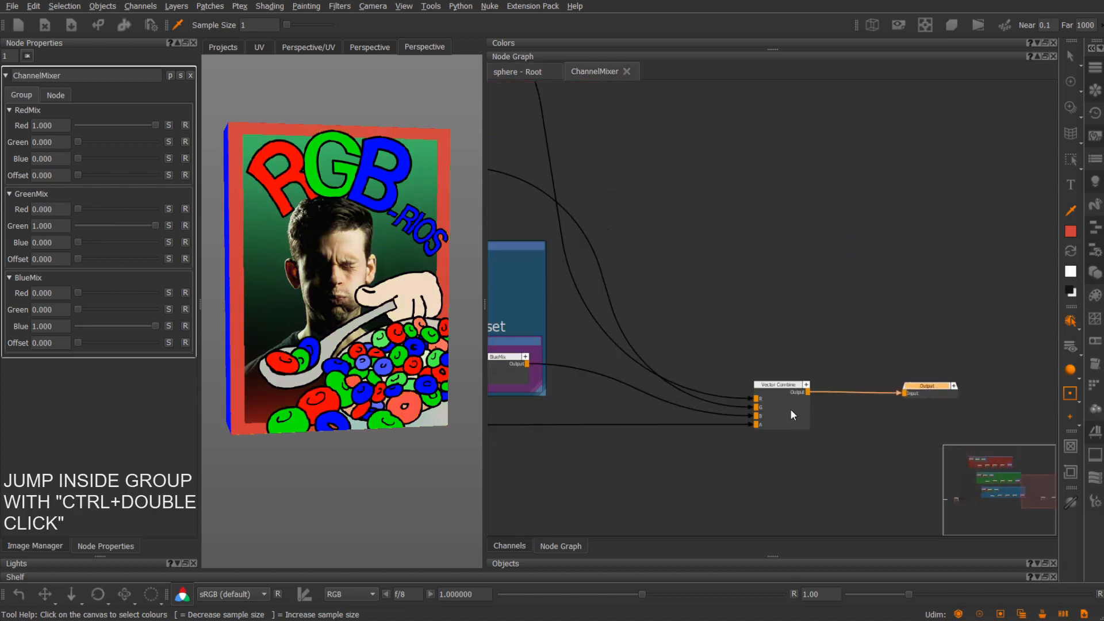
key("Tab")
type("clamp")
key("Return")
left_click_drag(989, 426, 861, 389)
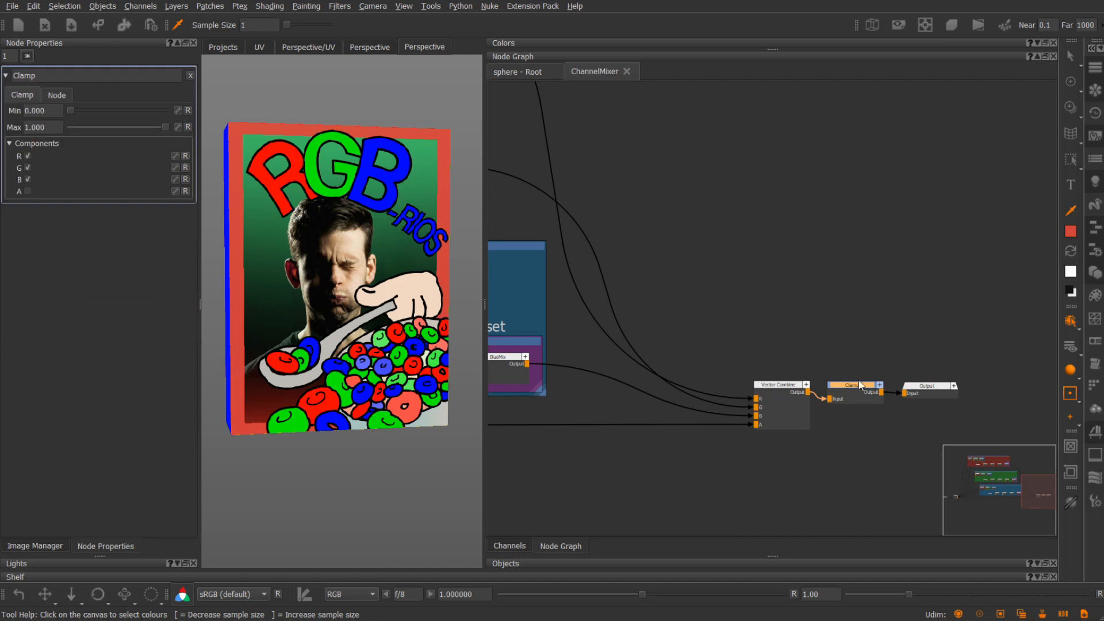
left_click(176, 179)
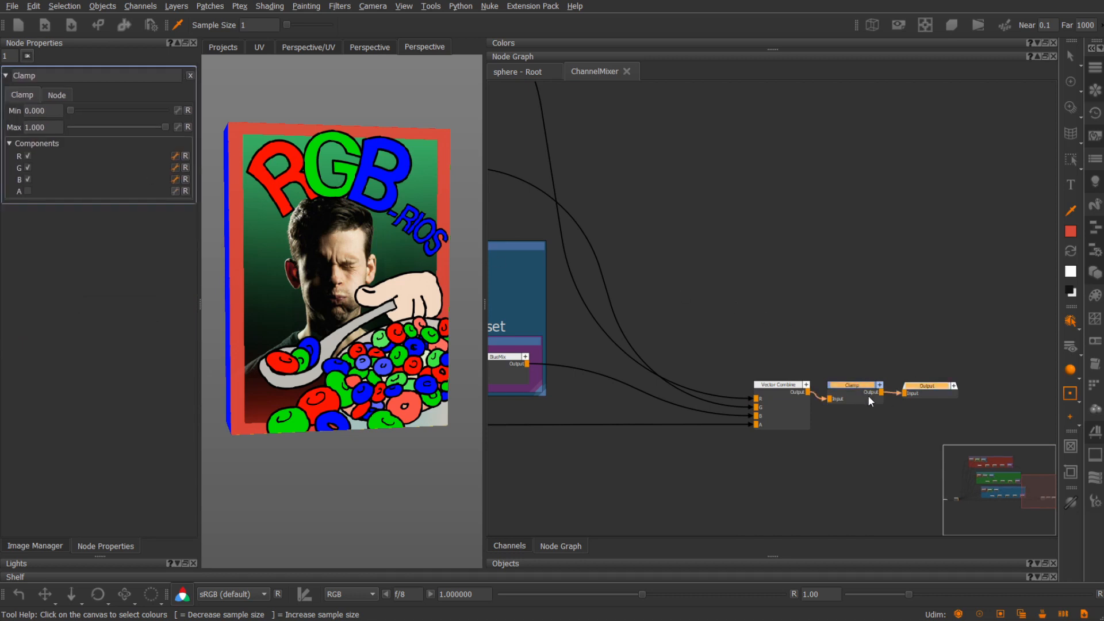
- Link the ChannelMixer group's Clamp R, G and B knobs into one knob named ClampOutput and accept the knob edits
left_click(518, 71)
double_click(613, 341)
left_click(170, 76)
left_click_drag(503, 345, 483, 367)
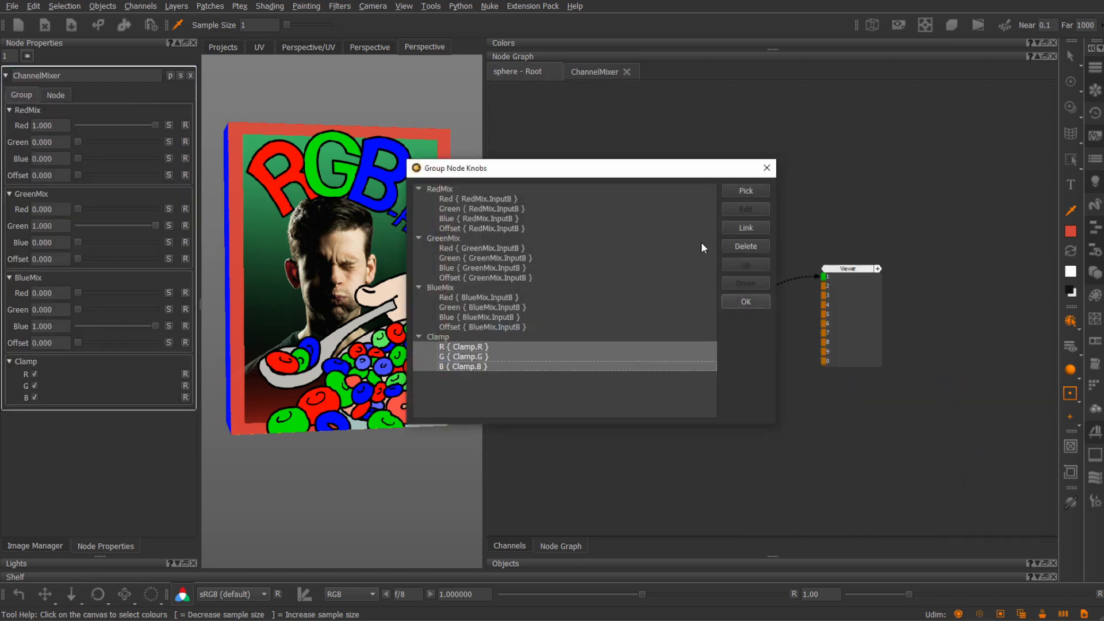
left_click(746, 228)
type("ClampOutput")
key("Return")
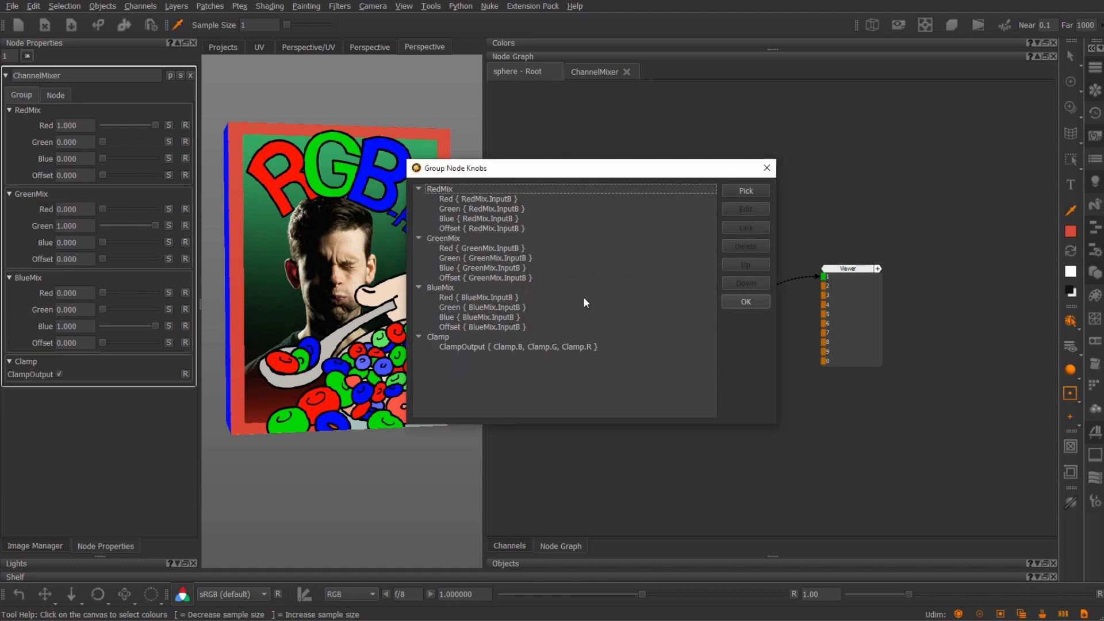
key("Return")
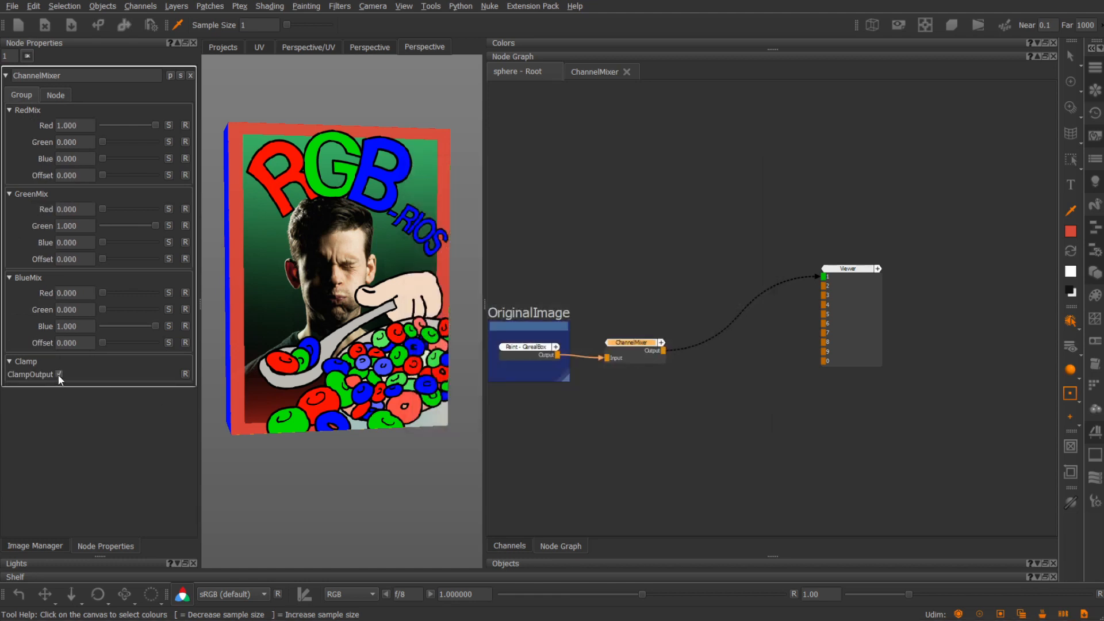
- Export the ChannelMixer group as a gizmo named ChannelMixer
mouse_move(363, 353)
left_mouse_down("alt")
mouse_move(391, 348)
mouse_move(376, 354)
left_mouse_up("alt")
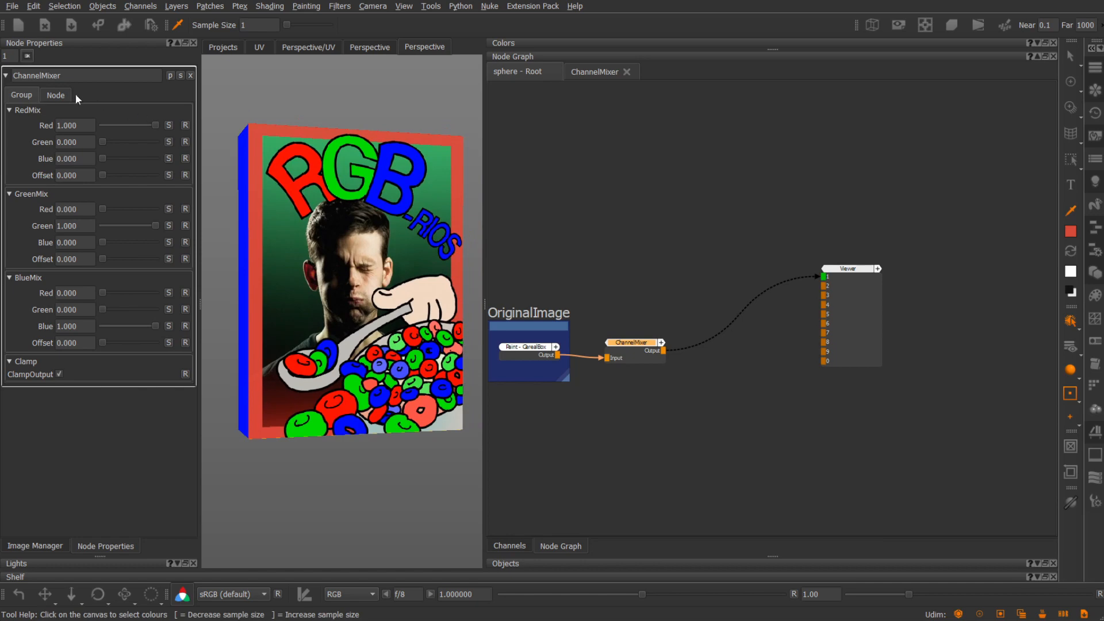
left_click(58, 95)
left_click(118, 185)
type("ChannelMixer")
key("Return")
left_click(615, 314)
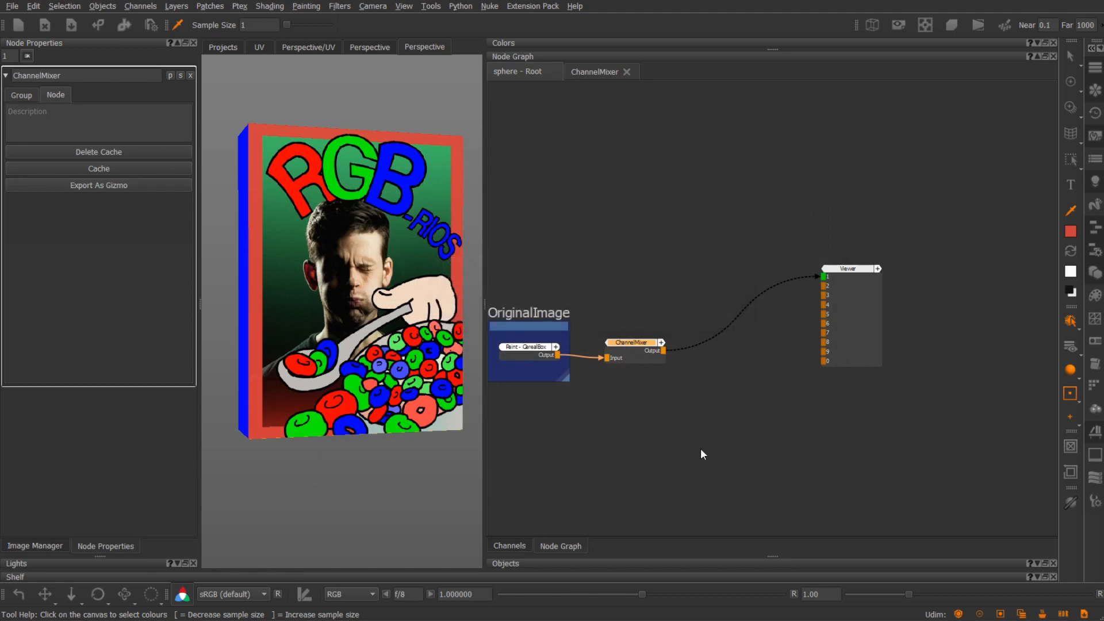
- Add the exported ChannelMixer gizmo to the root node graph
key("Tab")
type("Chan")
key("Down")
key("Return")
- Test the gizmo with RedMix Red 0.36, Green 0.43 and Blue 0.29, GreenMix Red 0.25, BlueMix Red 0.3 and Green 0.12
left_click_drag(118, 158, 120, 158)
left_click_drag(154, 125, 121, 124)
left_click_drag(102, 209, 117, 209)
left_click_drag(102, 293, 119, 292)
left_click_drag(345, 282, 336, 282, "alt")
left_click_drag(102, 309, 109, 309)
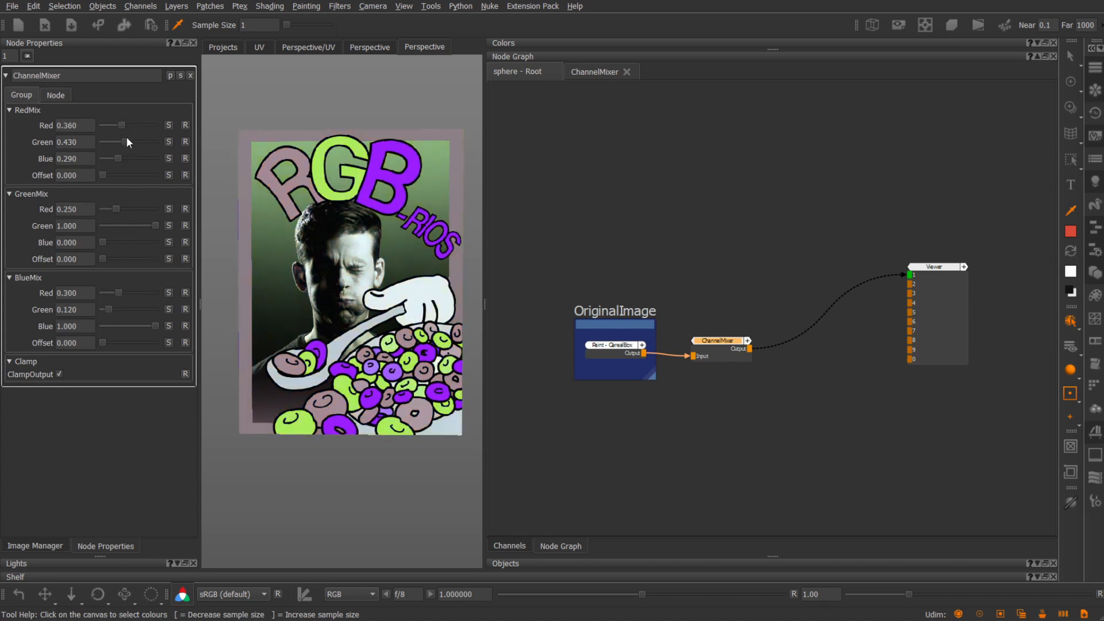
- Set RedMix Green and BlueMix Green to 0, briefly vary GreenMix, and reset its Red, Green and Blue plus RedMix Blue and Red
left_click_drag(120, 142, 101, 142)
left_click_drag(108, 309, 101, 309)
left_click_drag(155, 225, 121, 242)
left_click(185, 242)
left_click(185, 225)
left_click(186, 209)
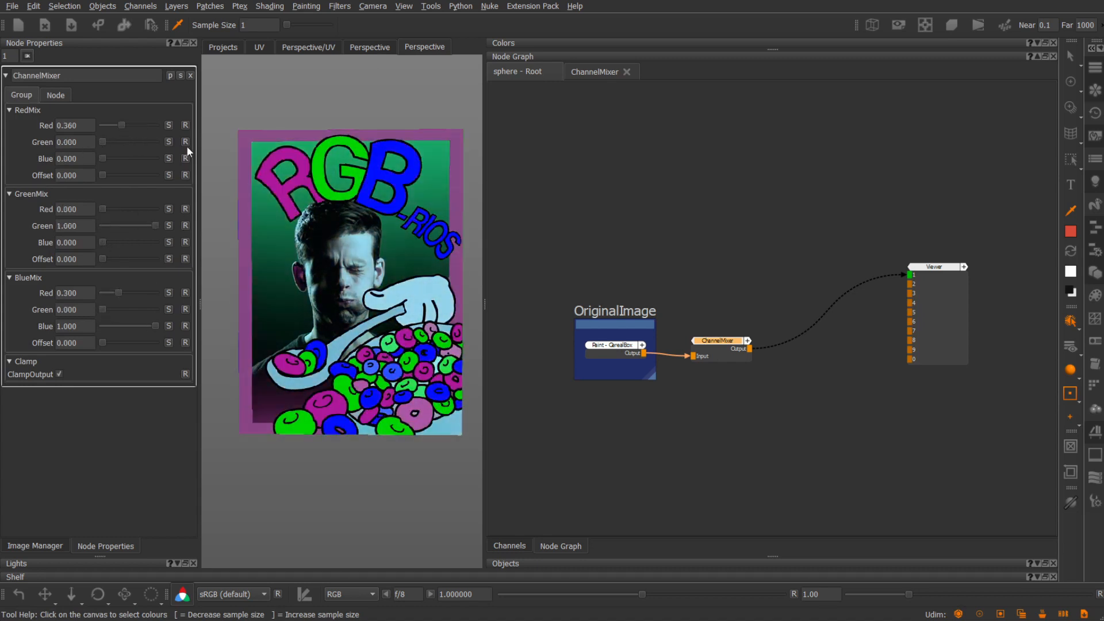
left_click(185, 159)
left_click(185, 125)
- Try RedMix Offset 0.22, GreenMix Green 0.75 and Blue 0.13, and BlueMix Red 0.39, Green 0.25 and Offset 0.09
left_click_drag(102, 175, 115, 175)
left_click_drag(119, 293, 123, 292)
left_click_drag(102, 309, 107, 343)
left_click_drag(102, 242, 109, 242)
left_click_drag(156, 226, 143, 225)
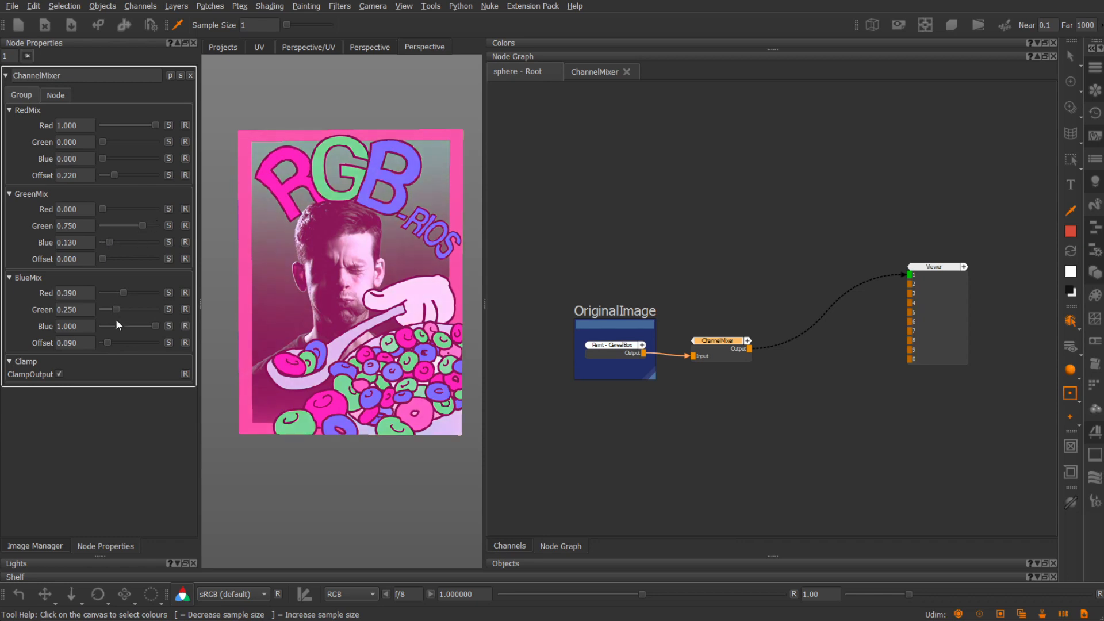
- Vary the RedMix Blue and Green weights and the GreenMix Offset, Green and Red values
mouse_move(103, 159)
left_mouse_down()
mouse_move(114, 158)
mouse_move(105, 143)
left_mouse_up()
left_click_drag(103, 259, 101, 259)
left_click_drag(143, 226, 109, 208)
- Reset BlueMix Red, Green and Offset, GreenMix Red, Green and Blue, and RedMix Offset to their default values
left_click(185, 310)
left_click(185, 293)
left_click(185, 242)
left_click(185, 225)
left_click(185, 209)
left_click(185, 343)
left_click(185, 175)
- Blend the red and green channels by raising RedMix Green and GreenMix Red and lowering RedMix Red
left_click_drag(102, 142, 123, 142)
left_click_drag(109, 209, 115, 209)
left_click_drag(156, 125, 139, 125)
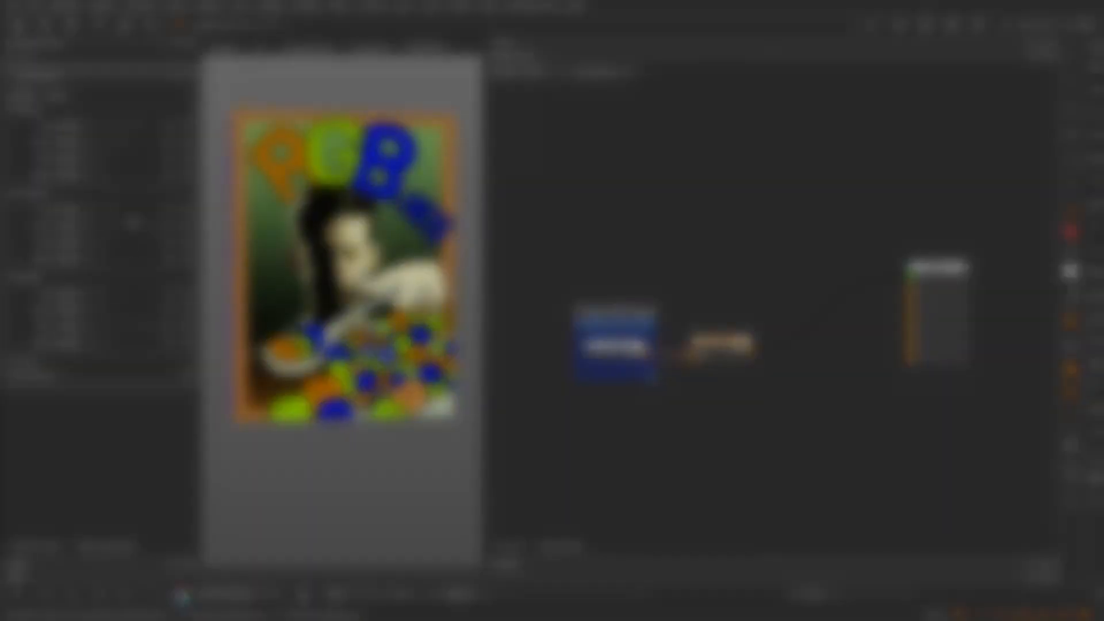